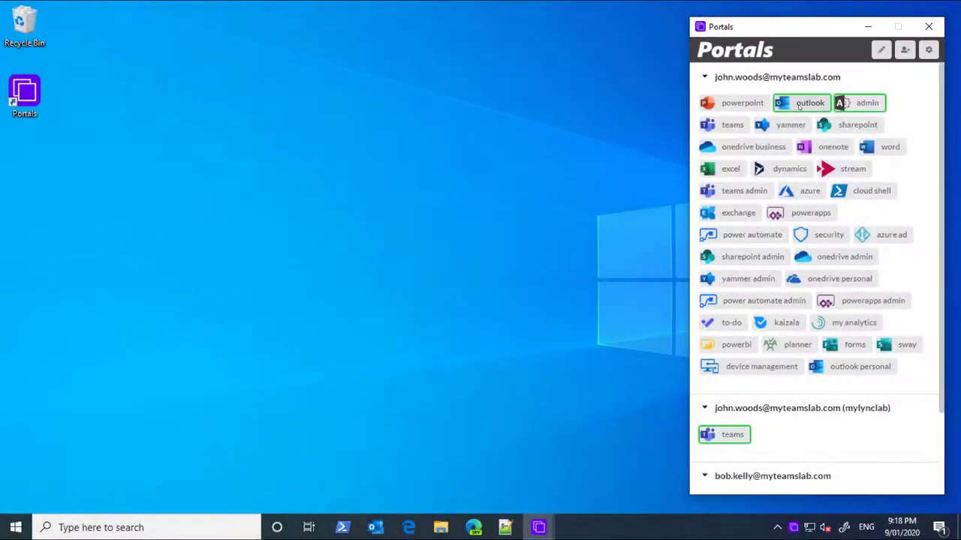
- Open the first account's Outlook inbox, then open its admin portal in a new window
{"action": "left_click", "coordinate": [811, 108]}
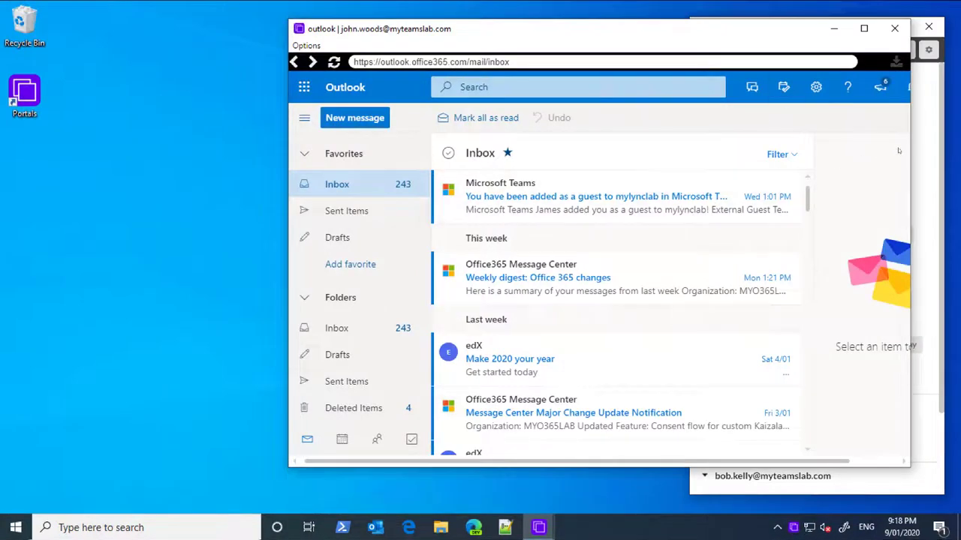
{"action": "left_click", "coordinate": [927, 140]}
{"action": "right_click", "coordinate": [875, 110]}
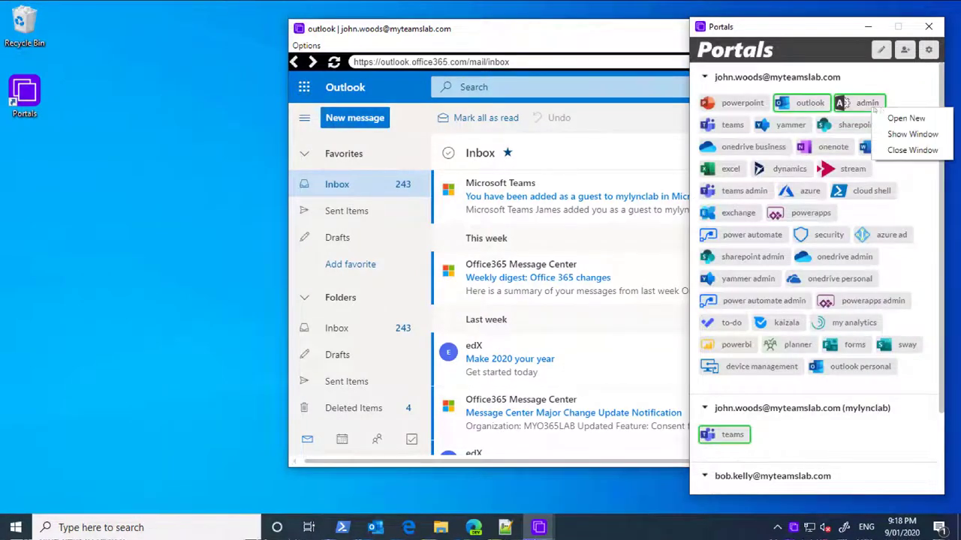
{"action": "left_click", "coordinate": [889, 134]}
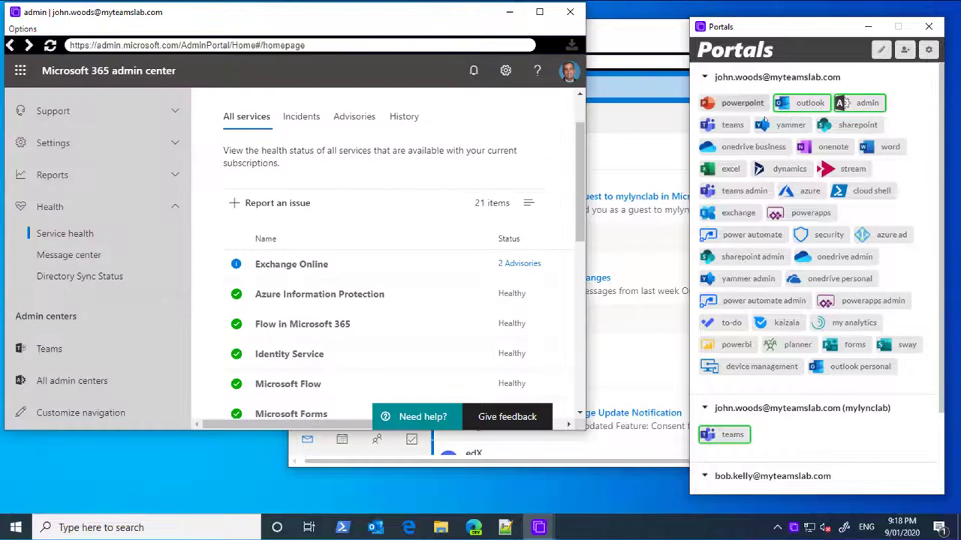
- Bring up the window options for the mylynclab Teams portal
{"action": "scroll", "coordinate": [431, 283], "scroll_direction": "down", "scroll_amount": 3}
{"action": "scroll", "coordinate": [431, 283], "scroll_direction": "up", "scroll_amount": 2}
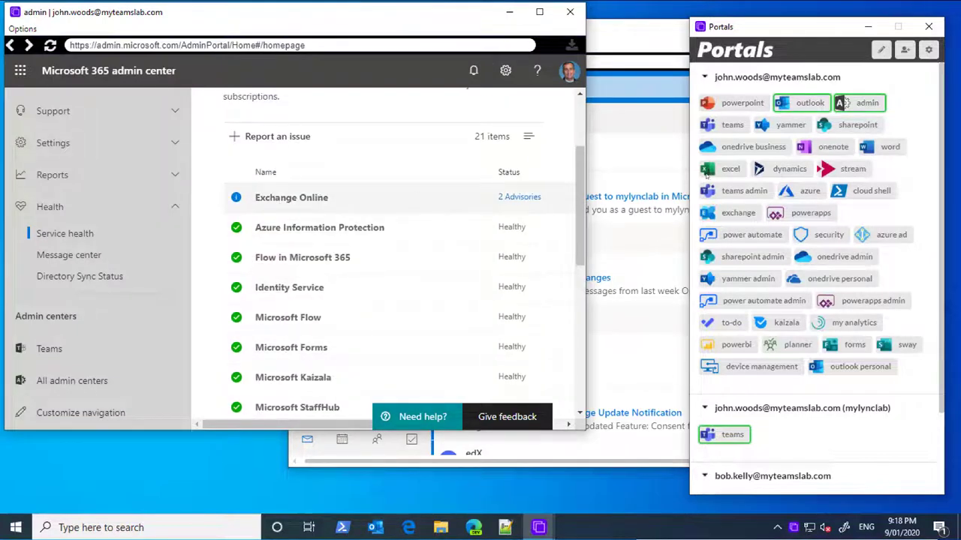
{"action": "right_click", "coordinate": [734, 435]}
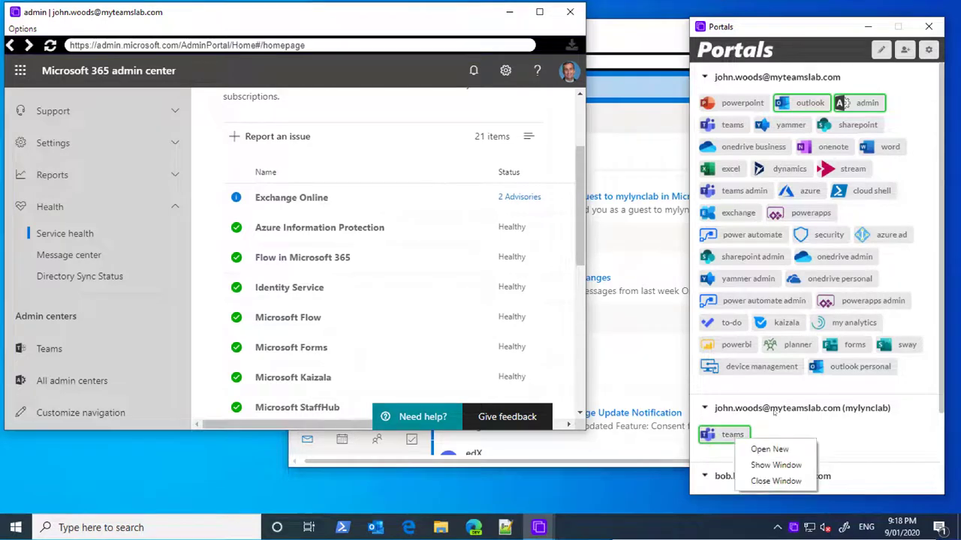
- Show the mylynclab Teams window and post 'Hello Everyone' to the General channel
{"action": "left_click", "coordinate": [776, 465]}
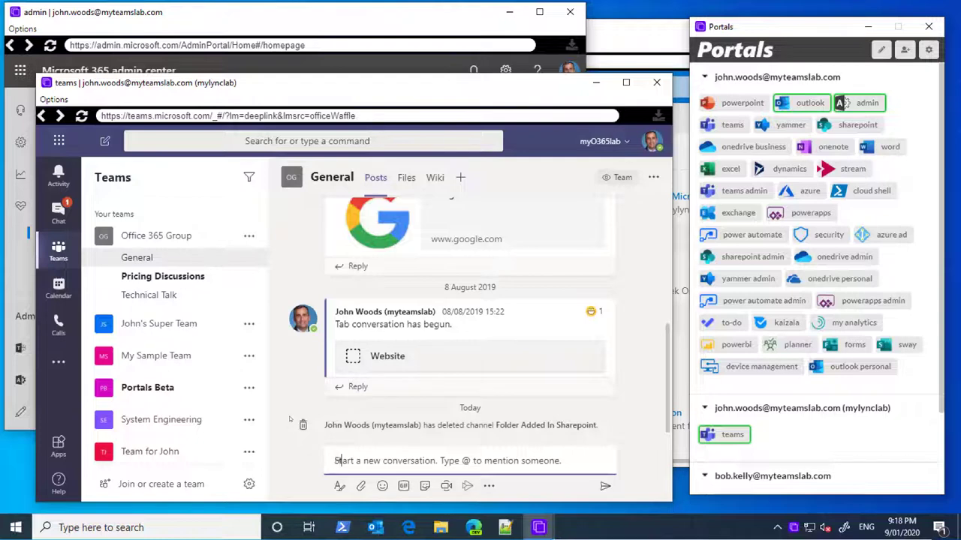
{"action": "type", "text": "Hello Every"}
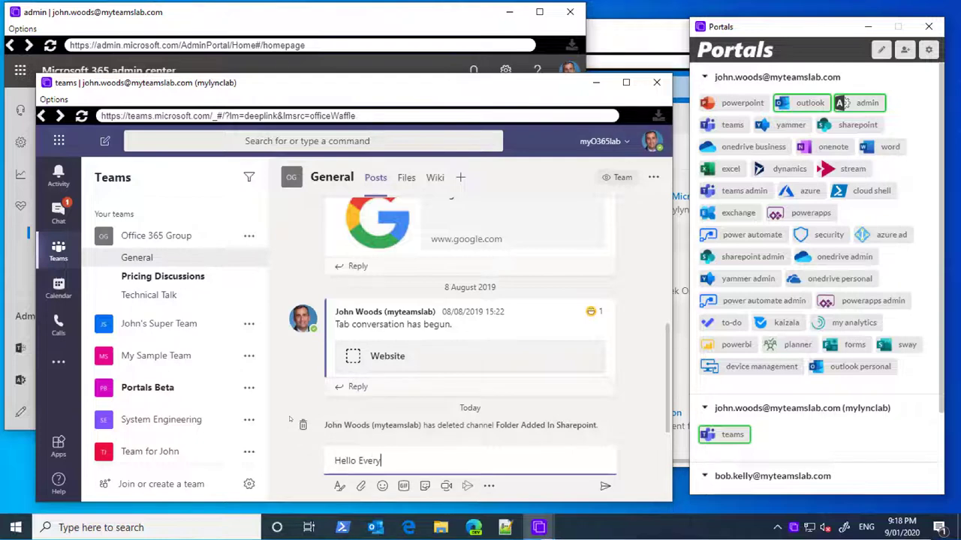
{"action": "type", "text": "one"}
{"action": "key", "text": "Return"}
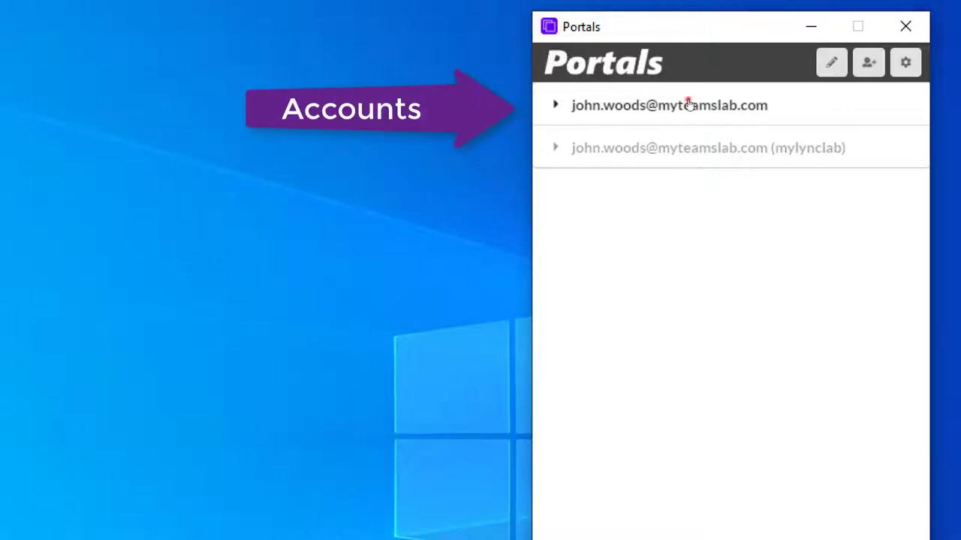
- Expand the first and mylynclab accounts' portal lists, then start adding a new account
{"action": "left_click", "coordinate": [688, 105]}
{"action": "left_click", "coordinate": [673, 315]}
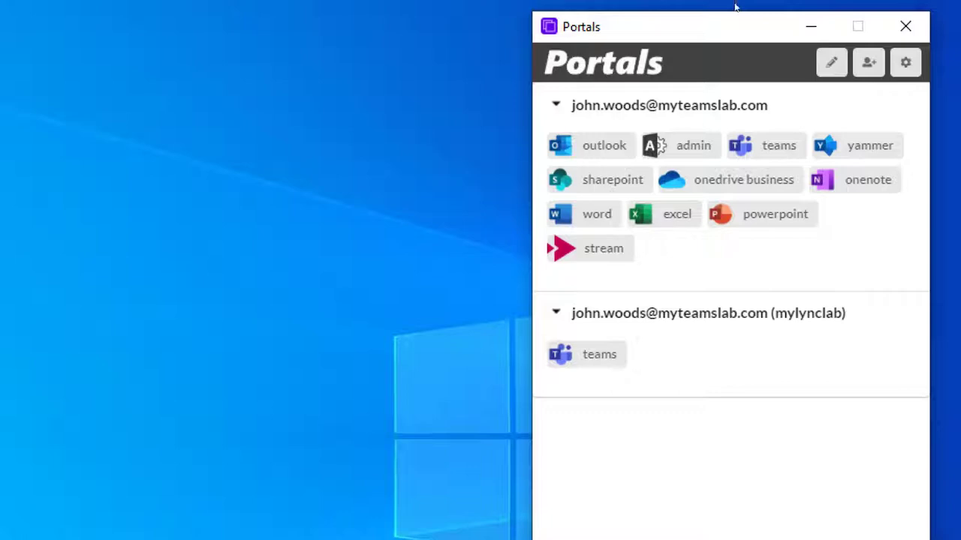
{"action": "left_click", "coordinate": [871, 64]}
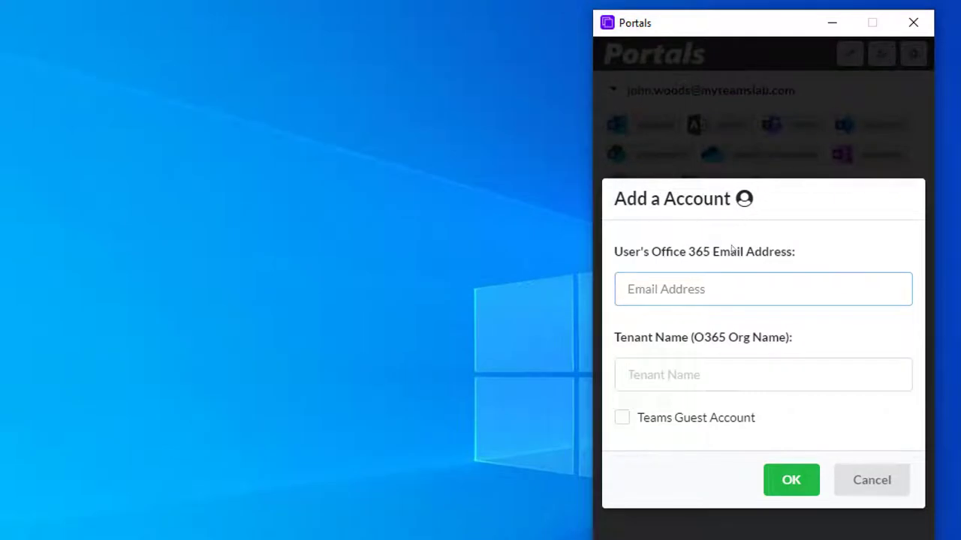
- Enter the new account's e-mail address and the tenant name myteamslab
{"action": "left_click", "coordinate": [671, 291]}
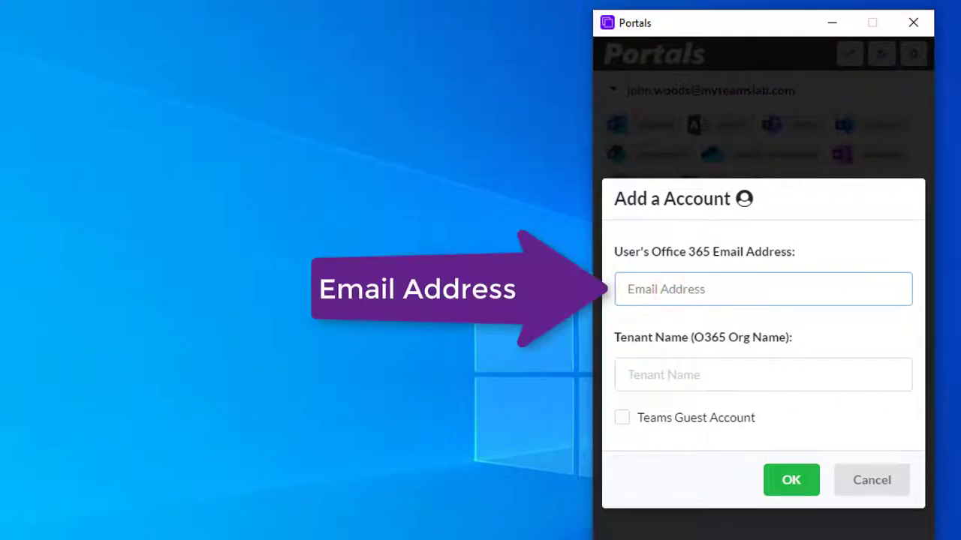
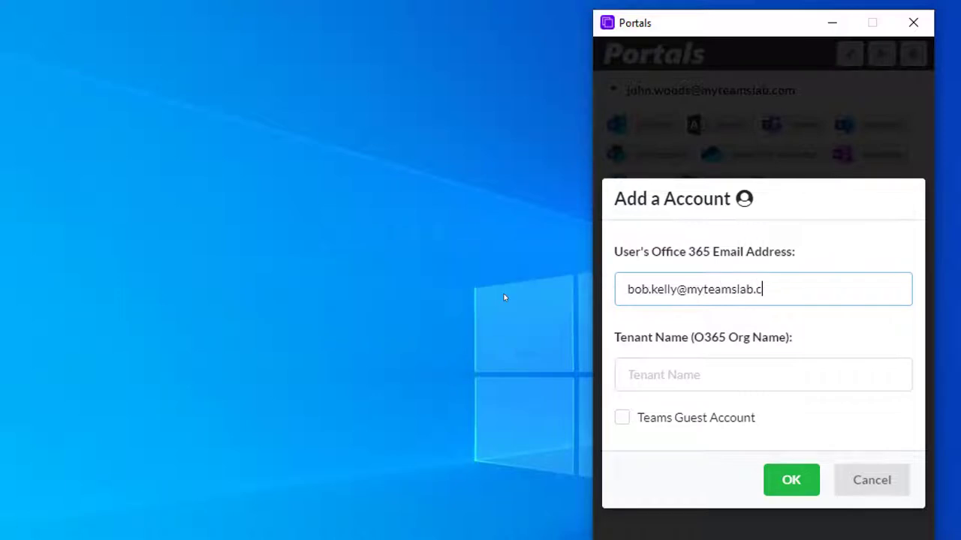
{"action": "left_click", "coordinate": [637, 378]}
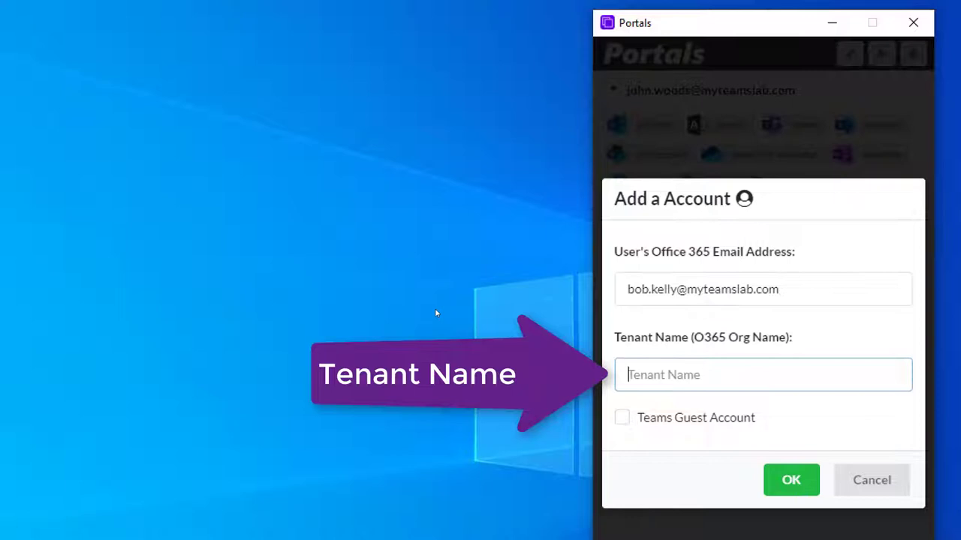
{"action": "type", "text": "myteamsl"}
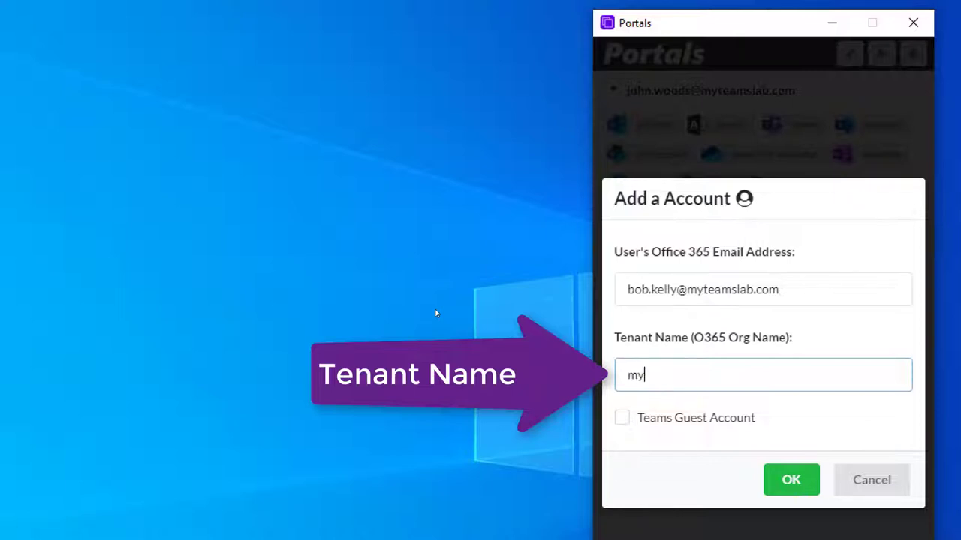
{"action": "type", "text": "ab"}
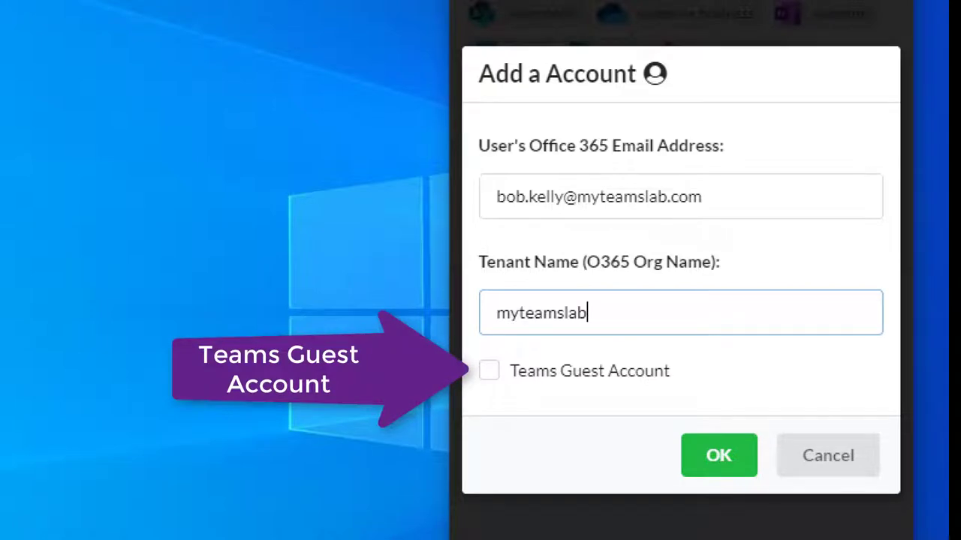
- Confirm the new myteamslab account and expand its list of portals
{"action": "left_click", "coordinate": [718, 455]}
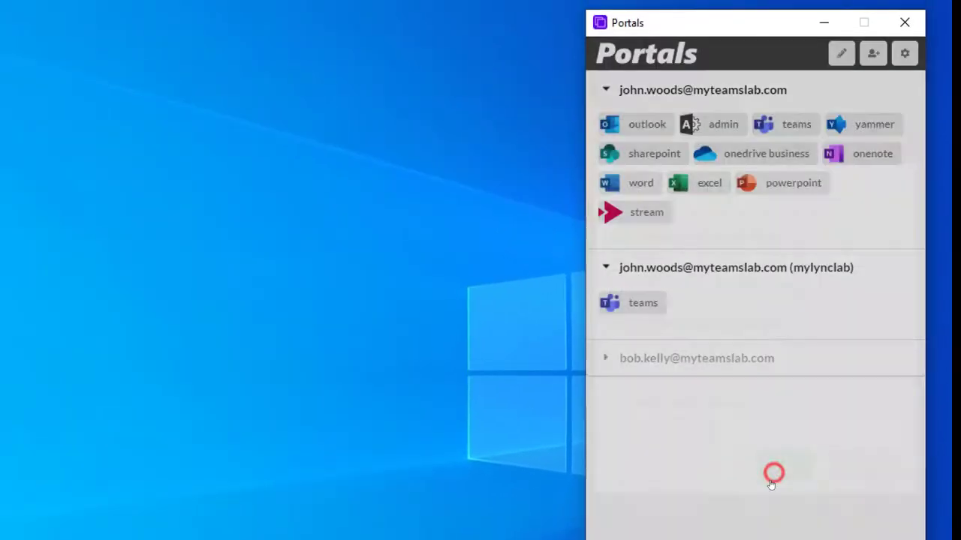
{"action": "left_click", "coordinate": [631, 359]}
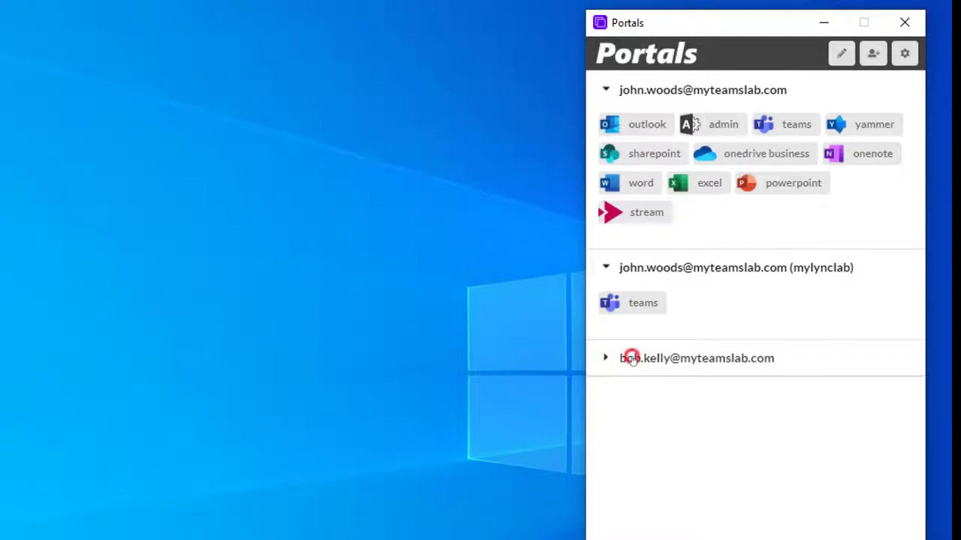
{"action": "left_click", "coordinate": [650, 361]}
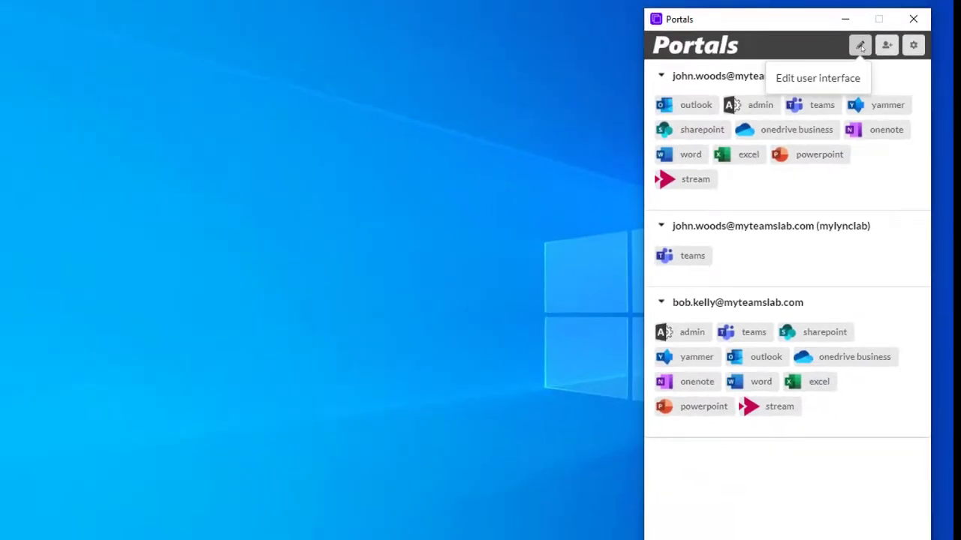
- In edit mode, add the dynamics portal to the new account
{"action": "left_click", "coordinate": [860, 46]}
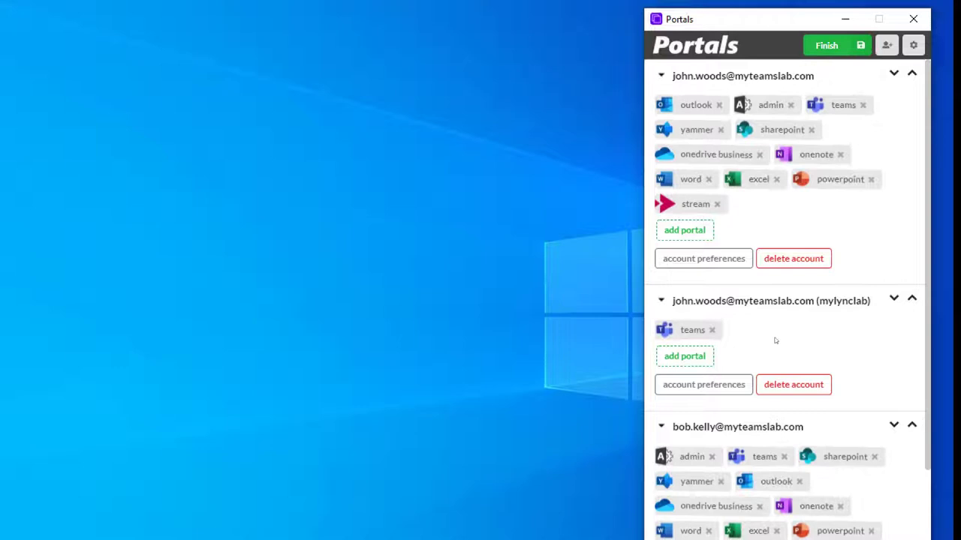
{"action": "scroll", "coordinate": [791, 342], "scroll_direction": "down", "scroll_amount": 1}
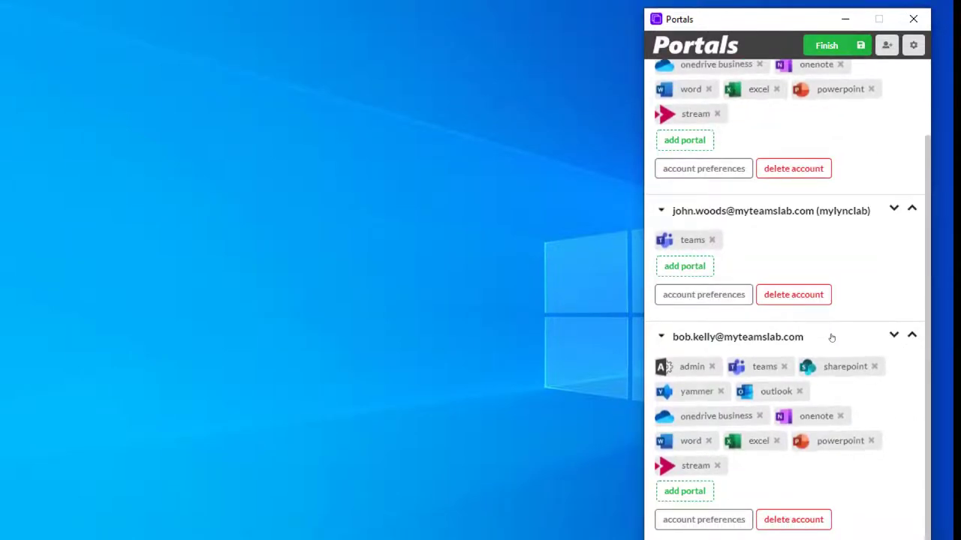
{"action": "left_click", "coordinate": [691, 491]}
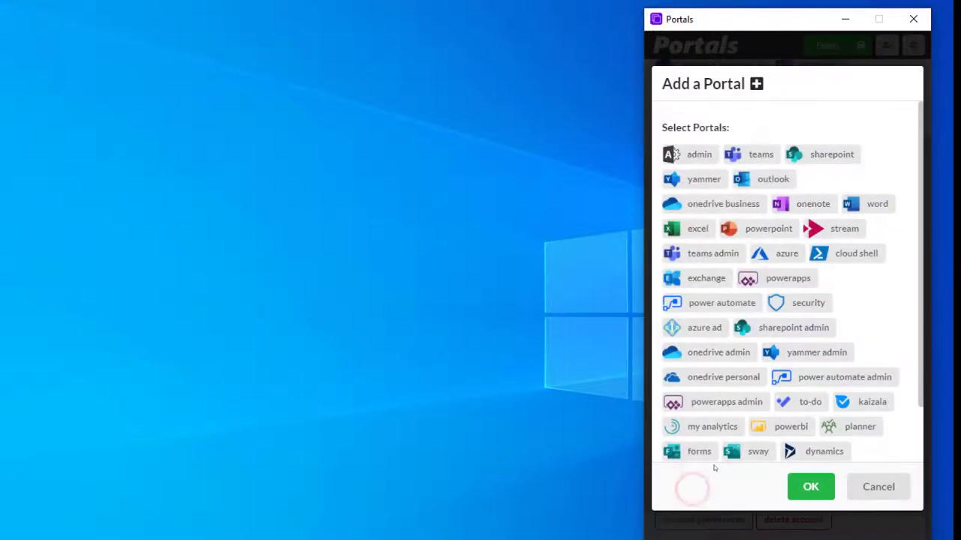
{"action": "left_click", "coordinate": [817, 451]}
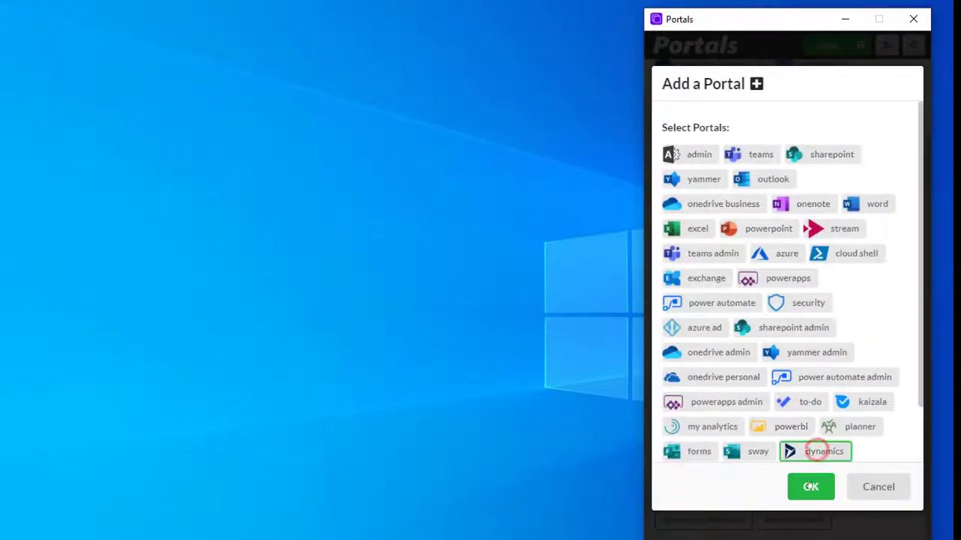
{"action": "left_click", "coordinate": [811, 486]}
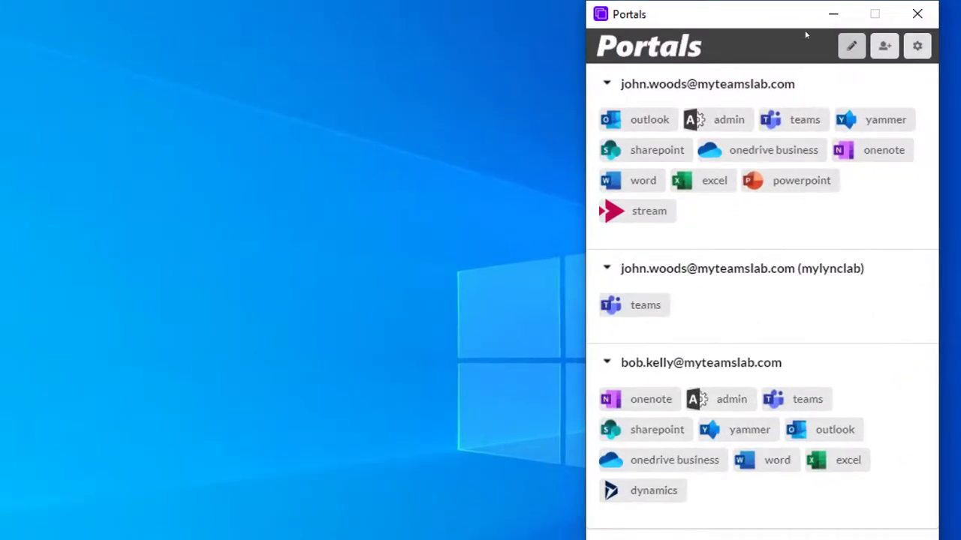
- In edit mode, add the dynamics portal to the first account
{"action": "left_click", "coordinate": [851, 47]}
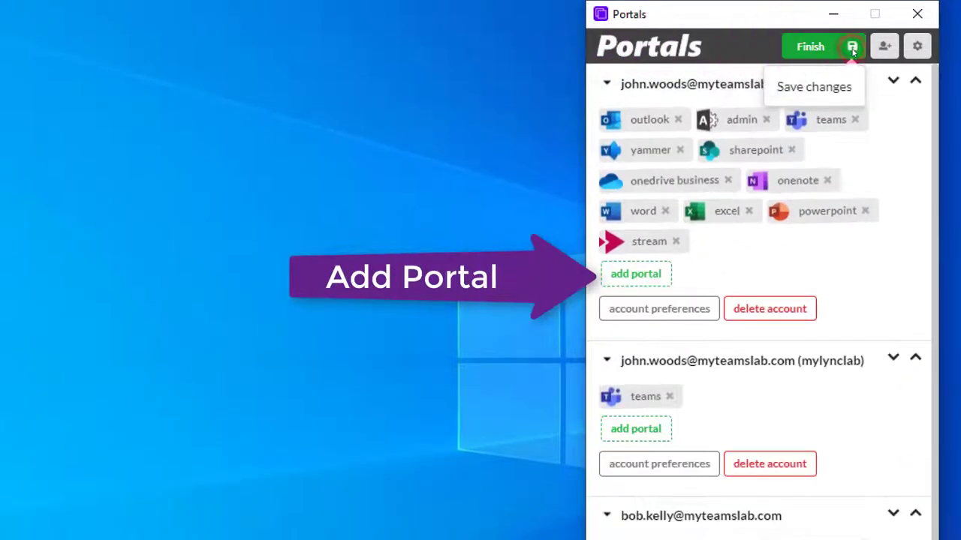
{"action": "left_click", "coordinate": [658, 275]}
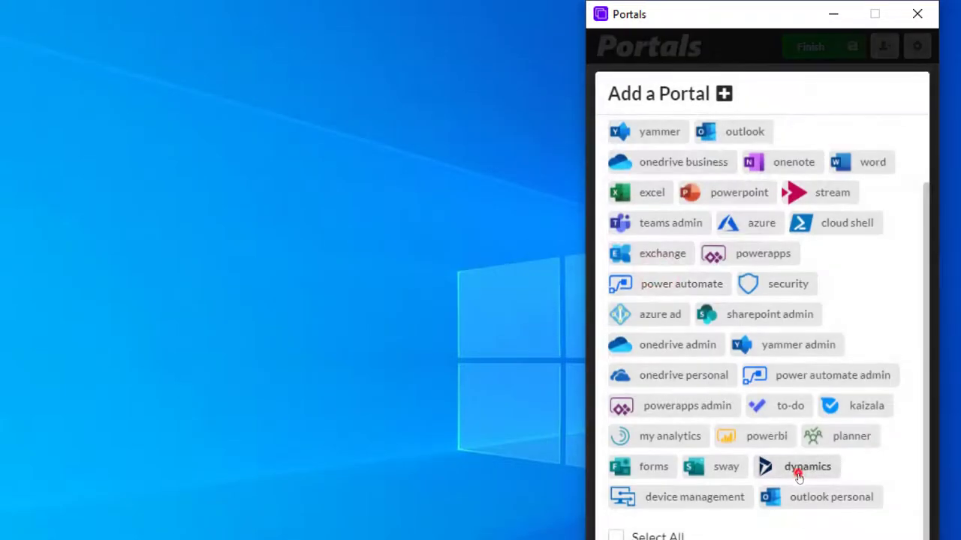
{"action": "left_click", "coordinate": [800, 467]}
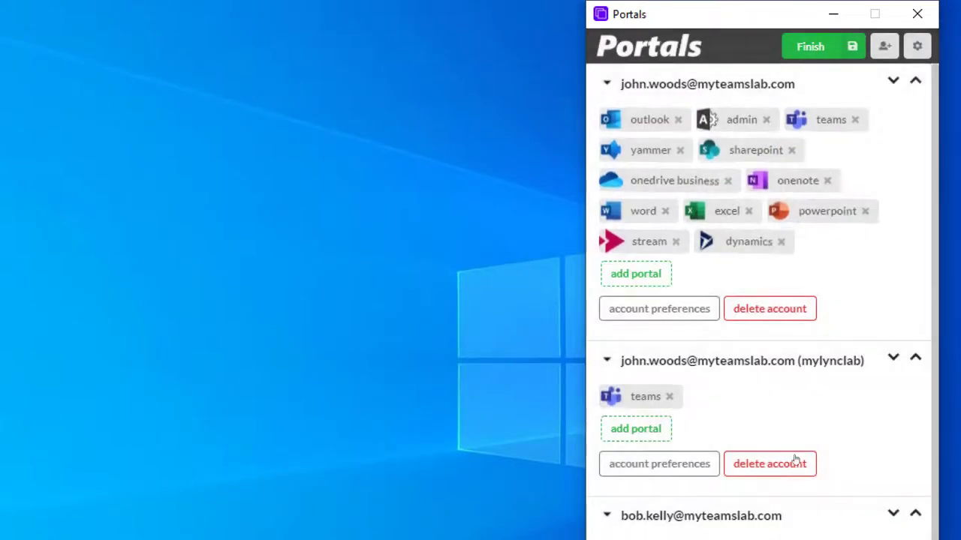
- Remove the stream portal, move powerpoint to the front, and move the second account up
{"action": "left_click", "coordinate": [675, 242]}
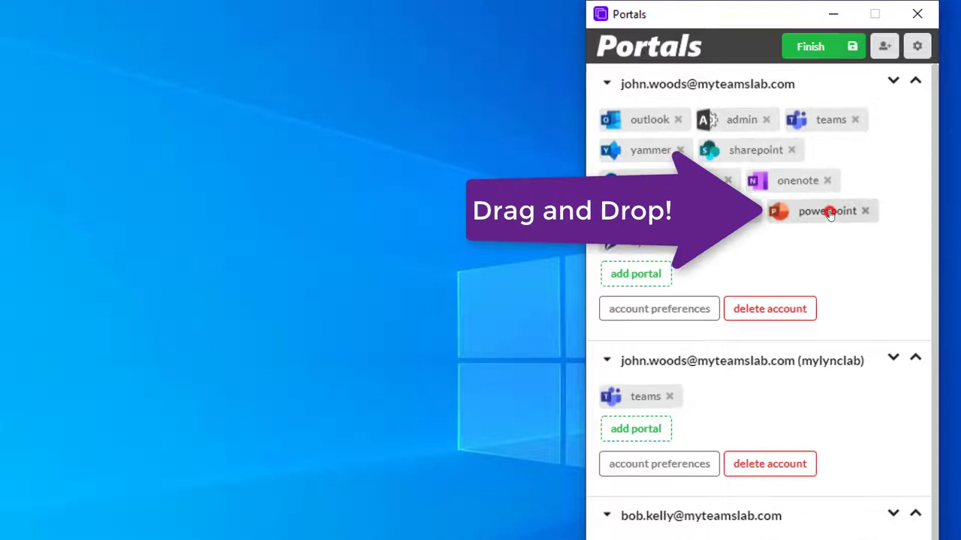
{"action": "left_click_drag", "start_coordinate": [828, 213], "coordinate": [670, 122]}
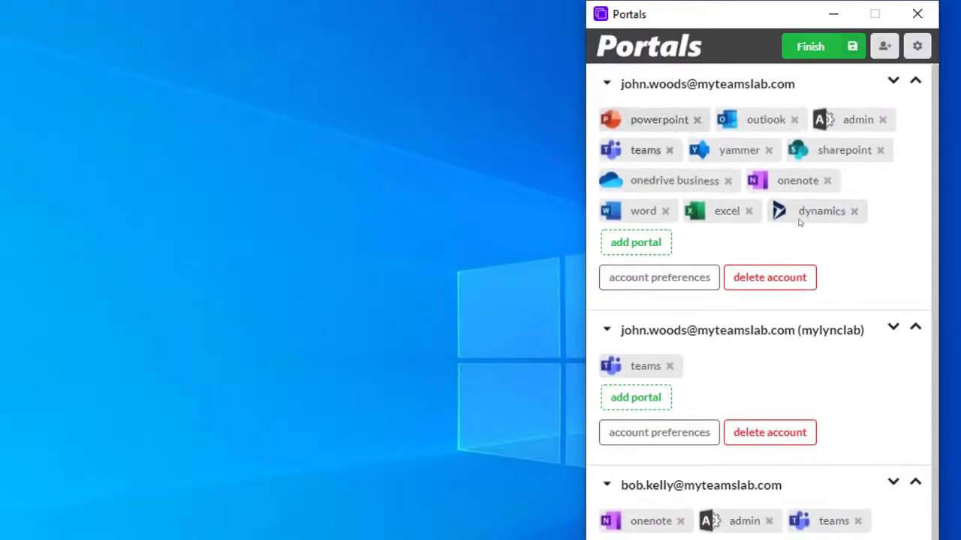
{"action": "left_click", "coordinate": [916, 329]}
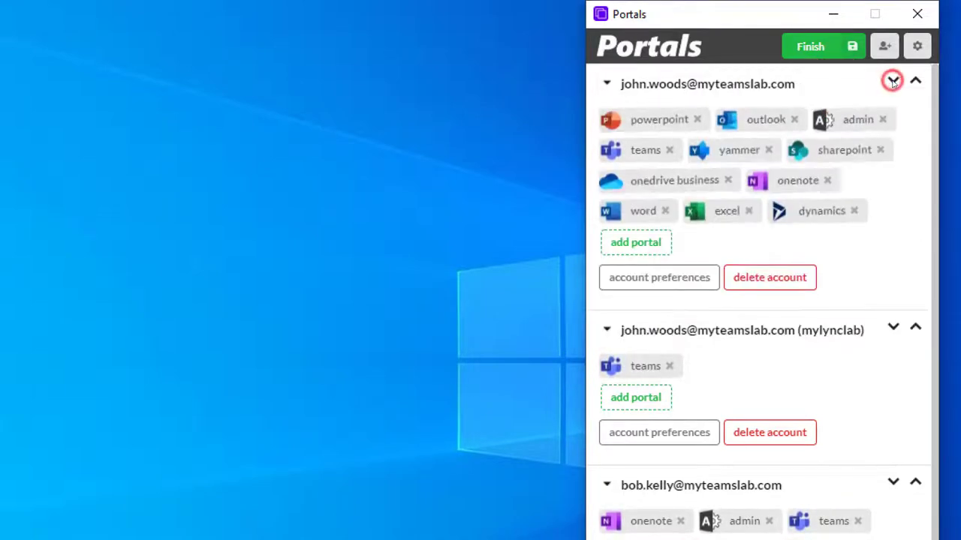
{"action": "left_click", "coordinate": [662, 279]}
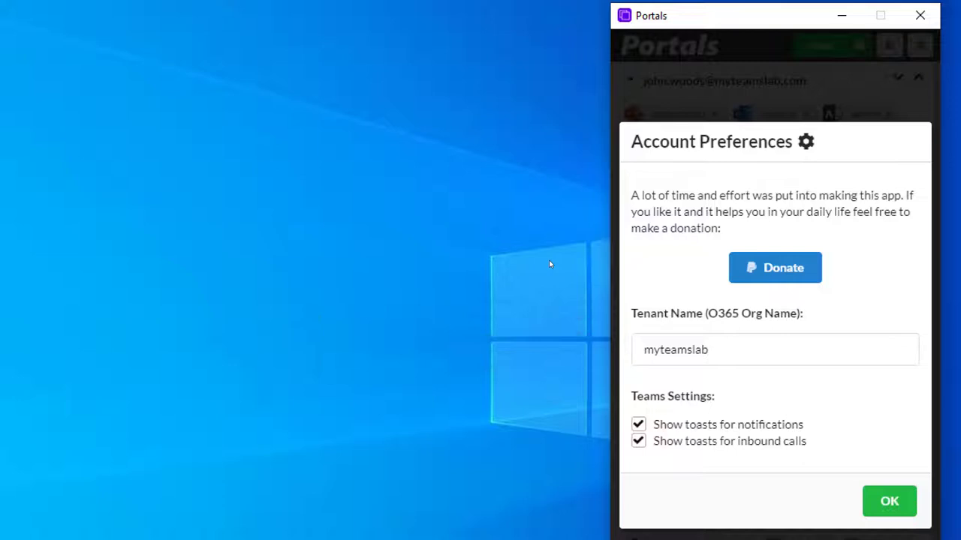
{"action": "left_click", "coordinate": [892, 509]}
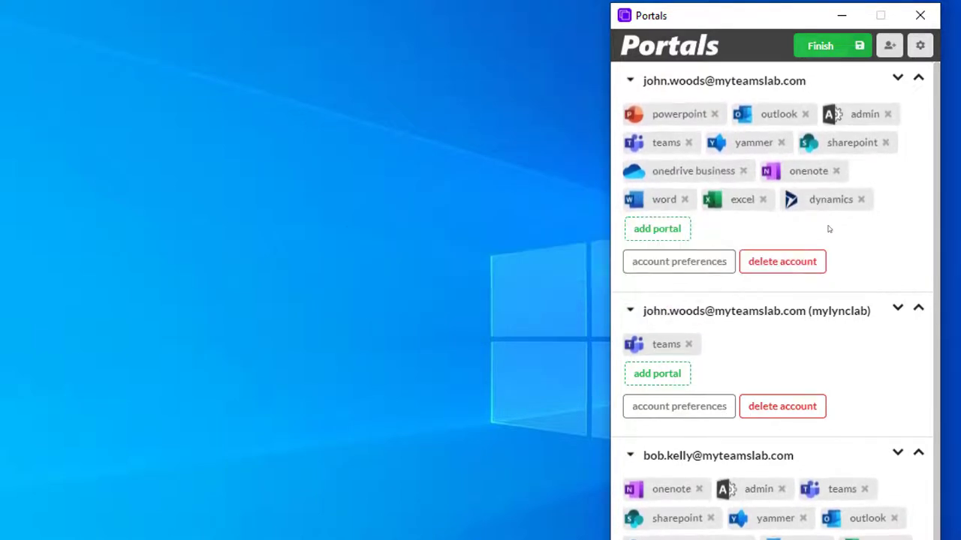
- Finish editing to save the portal changes, then review and close Global Preferences
{"action": "left_click", "coordinate": [828, 47]}
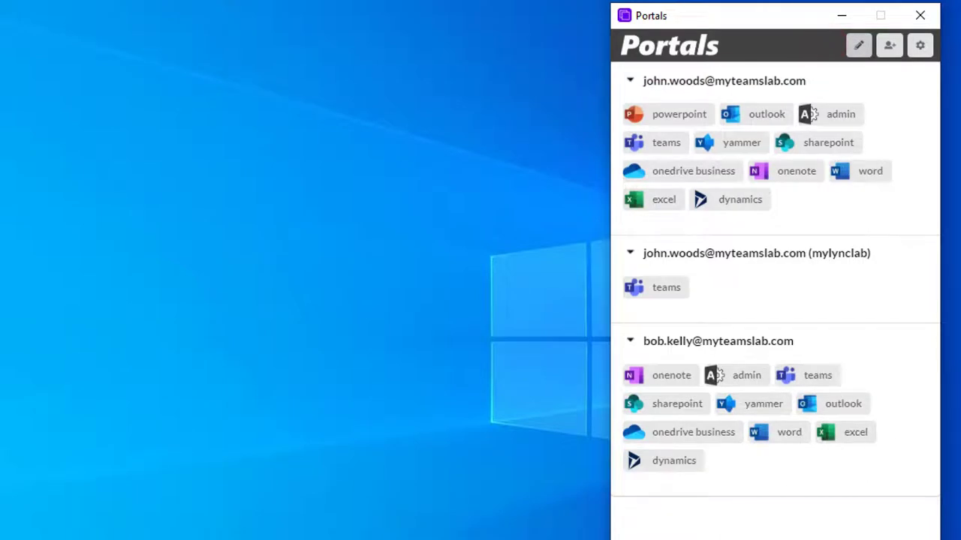
{"action": "left_click", "coordinate": [924, 40]}
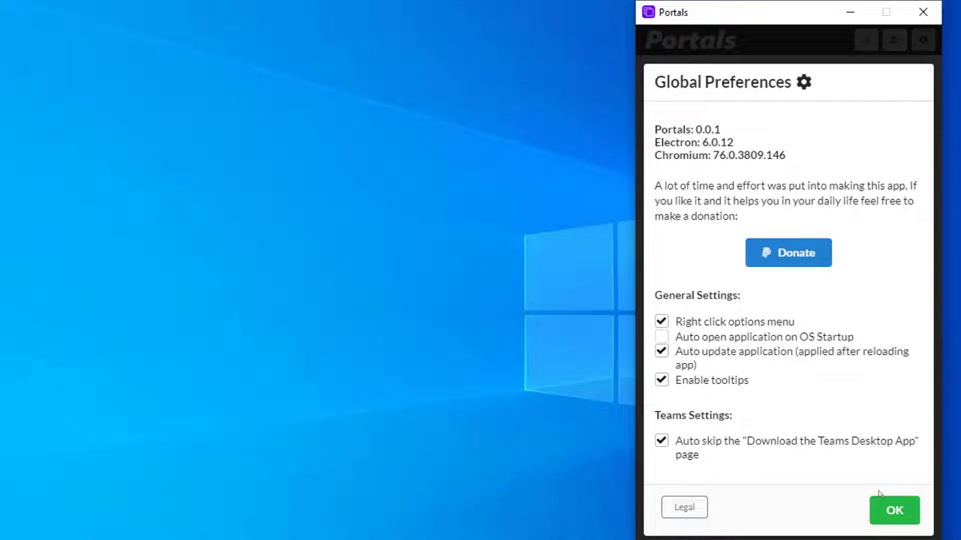
{"action": "left_click", "coordinate": [888, 512]}
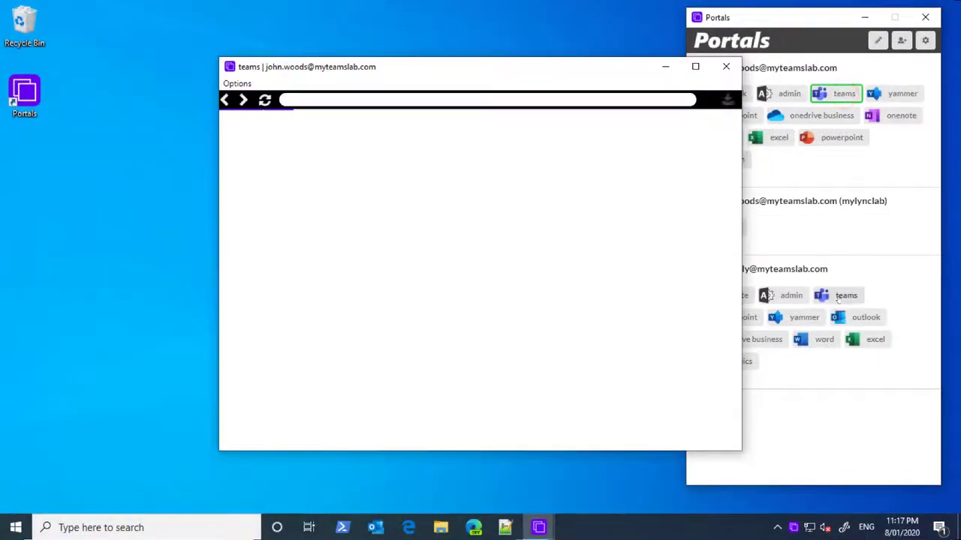
- Launch Teams for the first and last accounts and arrange the two windows apart
{"action": "left_click", "coordinate": [846, 295]}
{"action": "left_click_drag", "start_coordinate": [398, 66], "coordinate": [479, 106]}
{"action": "left_click", "coordinate": [461, 72]}
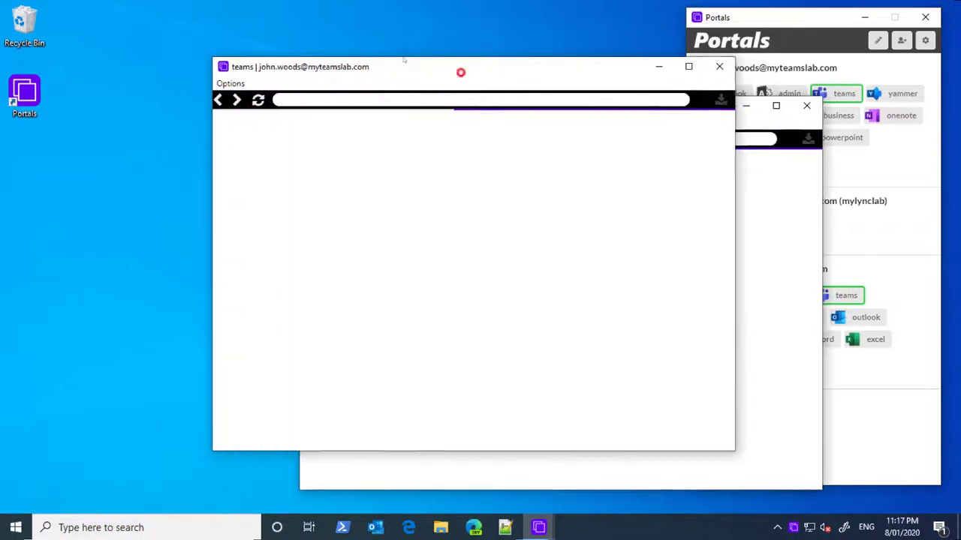
{"action": "left_click_drag", "start_coordinate": [404, 60], "coordinate": [296, 32]}
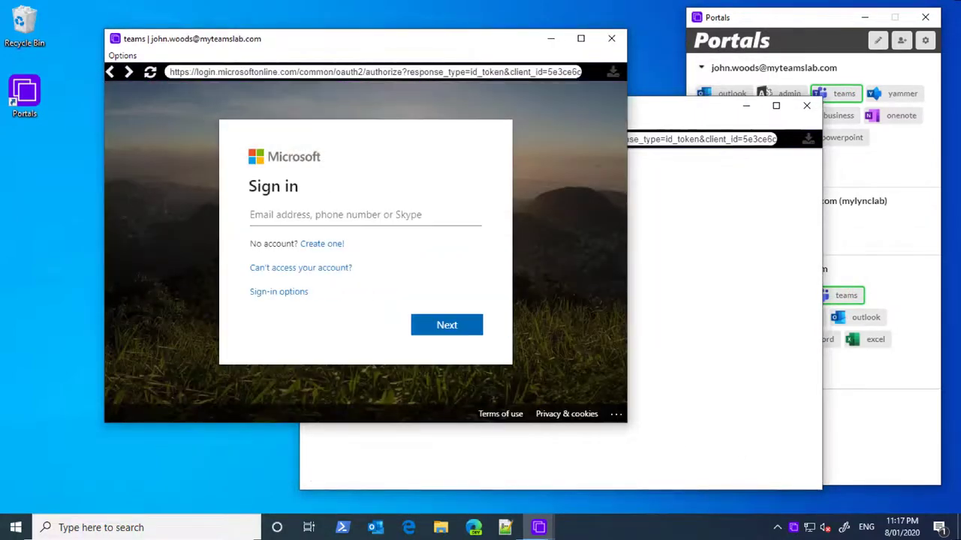
- Sign in to the first Teams window with its account e-mail and password, staying signed in
{"action": "left_click", "coordinate": [274, 215]}
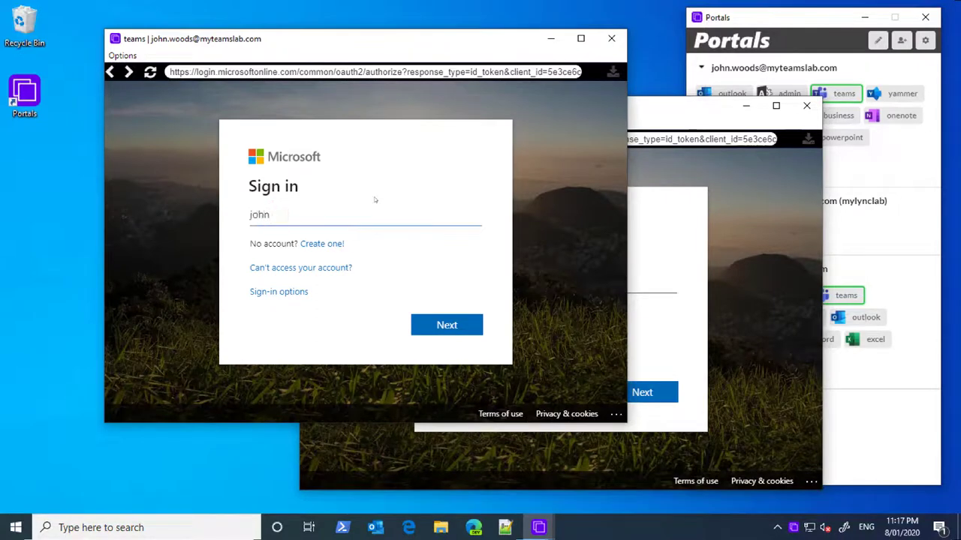
{"action": "key", "text": "Return"}
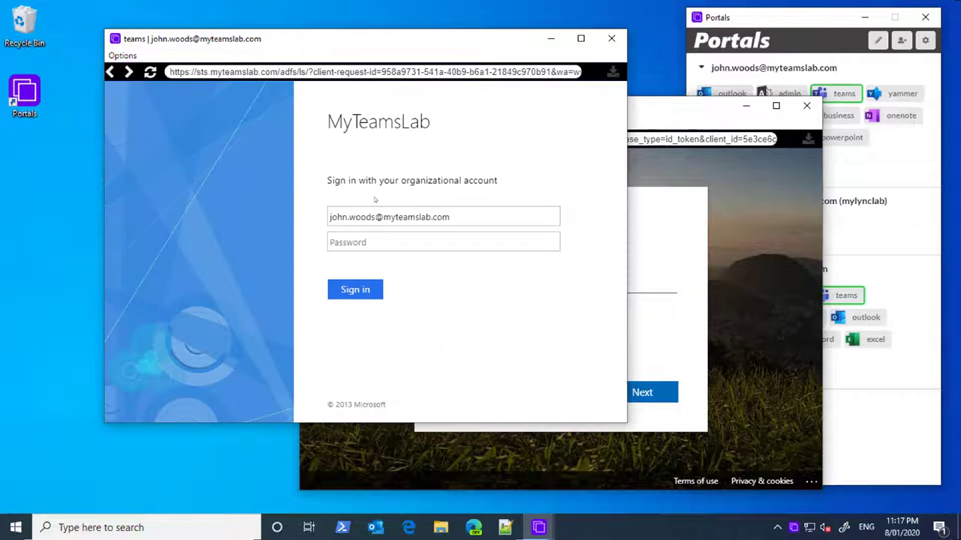
{"action": "left_click", "coordinate": [358, 238]}
{"action": "type", "text": "•••••"}
{"action": "key", "text": "Return"}
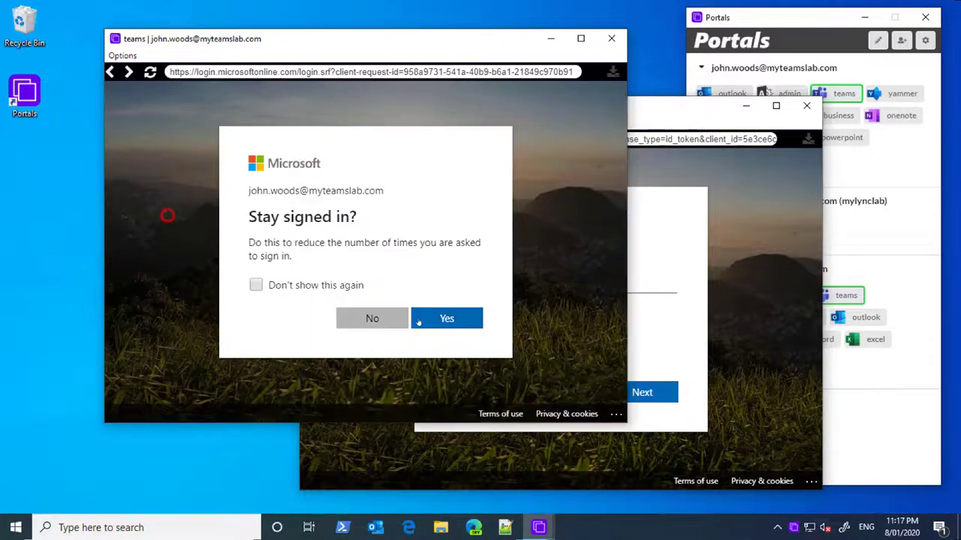
{"action": "left_click", "coordinate": [418, 323]}
- Sign in to the second Teams window with the other account's e-mail and password, staying signed in
{"action": "left_click", "coordinate": [656, 107]}
{"action": "left_click", "coordinate": [515, 277]}
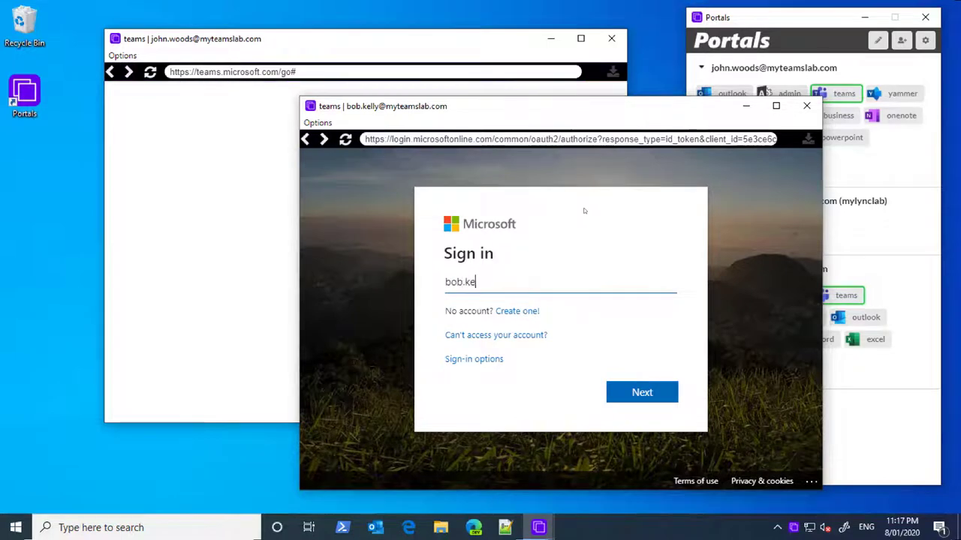
{"action": "key", "text": "Return"}
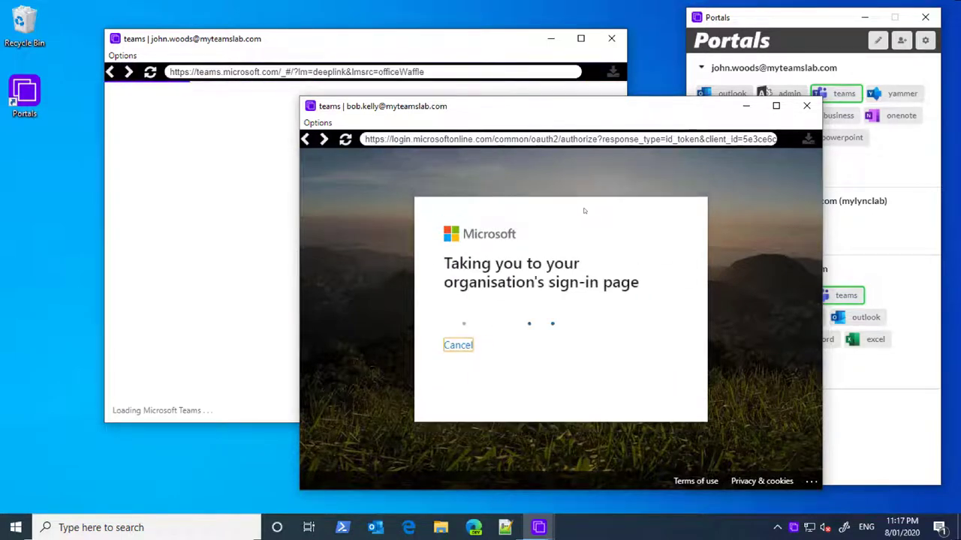
{"action": "left_click", "coordinate": [555, 308]}
{"action": "type", "text": "*********"}
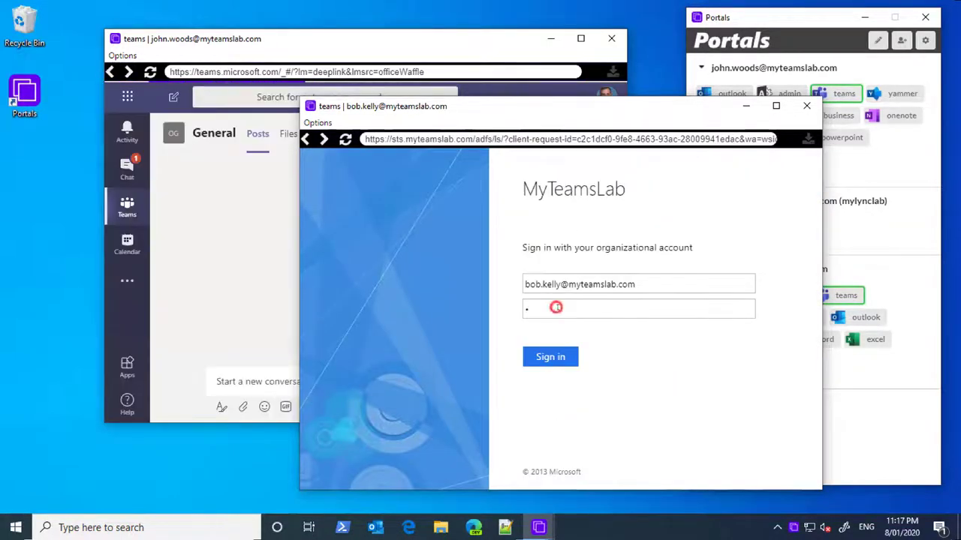
{"action": "key", "text": "Return"}
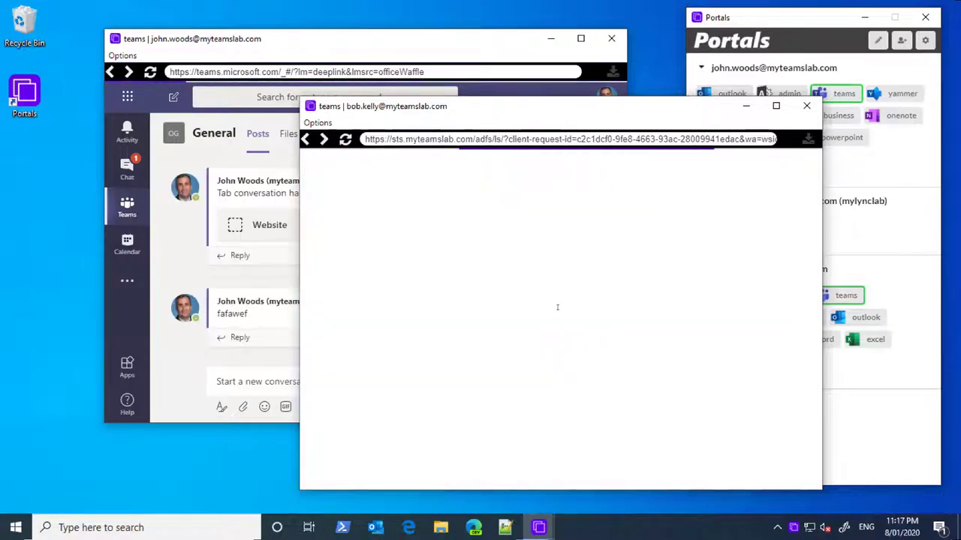
{"action": "key", "text": "Return"}
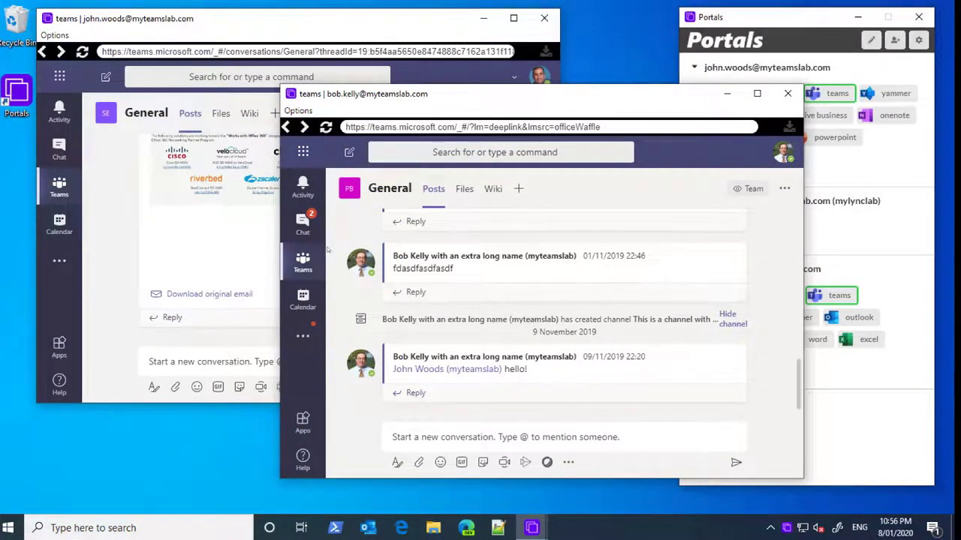
- Send a 'Hi' greeting to the first account's user from the second Teams chat, then open the recipient's window from the notification
{"action": "left_click", "coordinate": [302, 262]}
{"action": "left_click", "coordinate": [302, 223]}
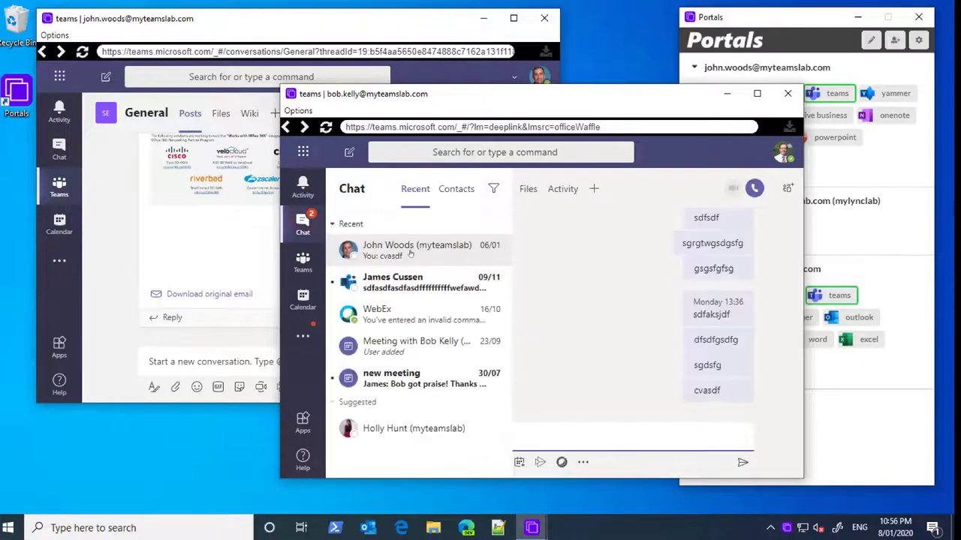
{"action": "left_click", "coordinate": [542, 439]}
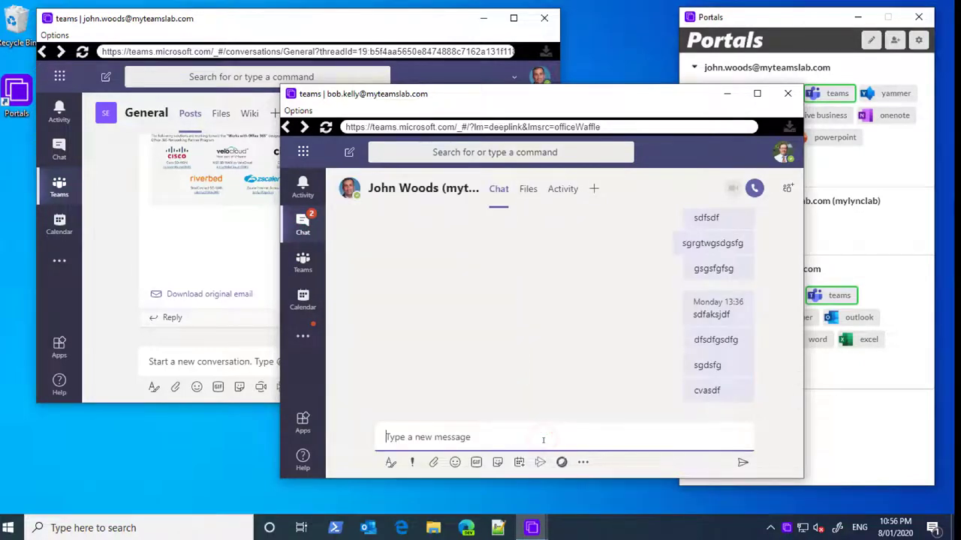
{"action": "type", "text": "Hi Joh"}
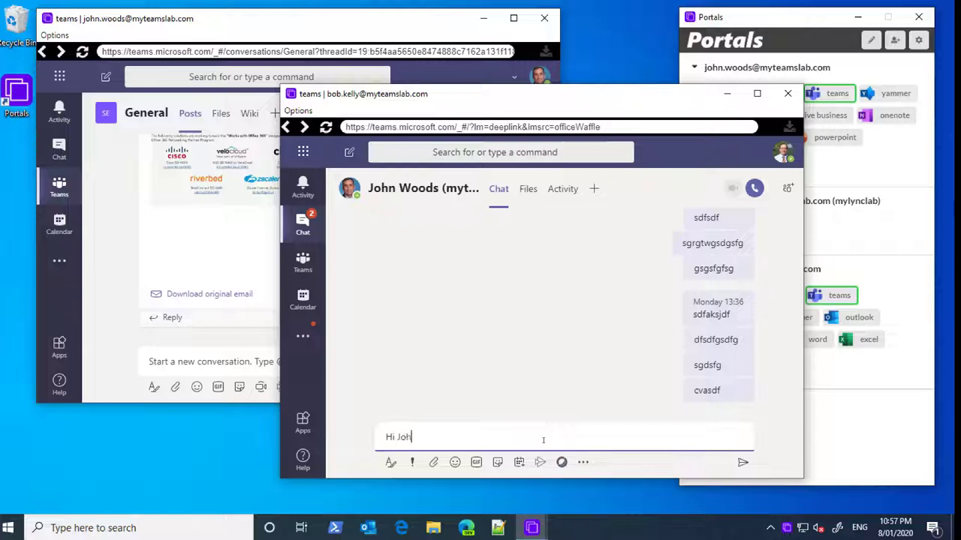
{"action": "type", "text": "n"}
{"action": "key", "text": "Return"}
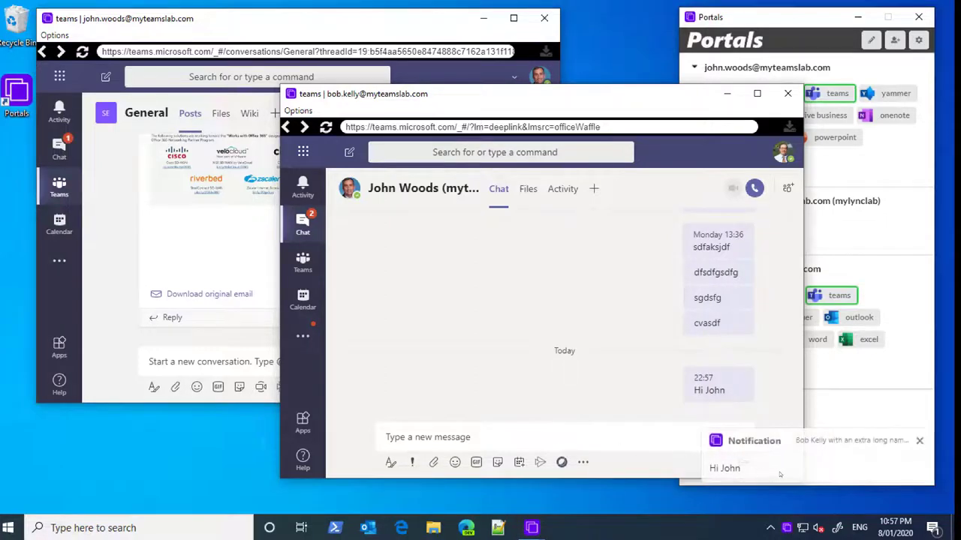
{"action": "left_click", "coordinate": [780, 471]}
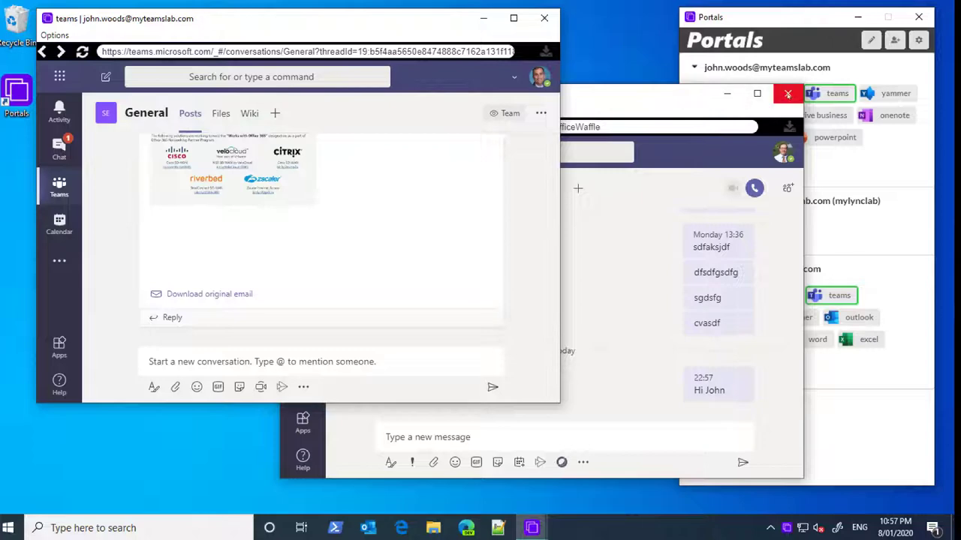
- Open Outlook for the first account and move its window left to uncover the portal list
{"action": "left_click", "coordinate": [786, 18]}
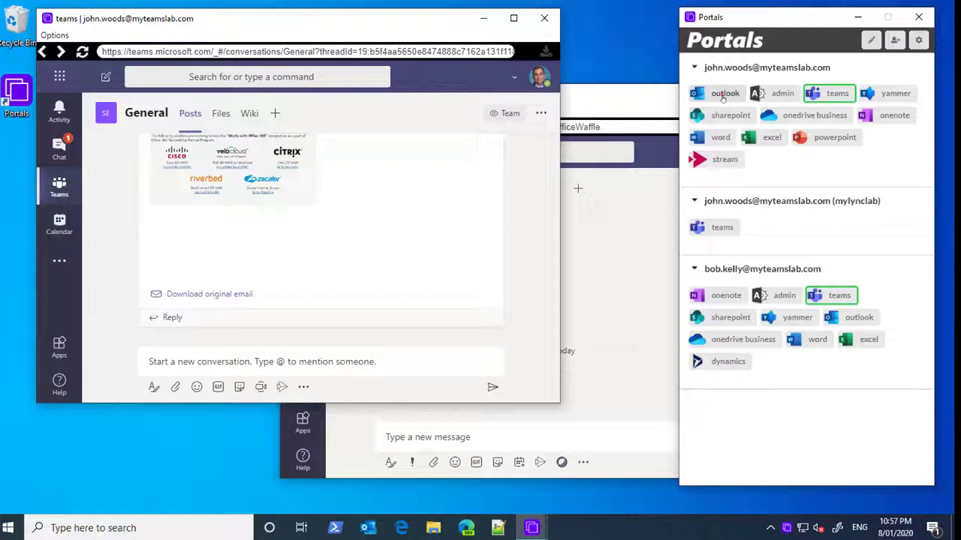
{"action": "left_click", "coordinate": [722, 95]}
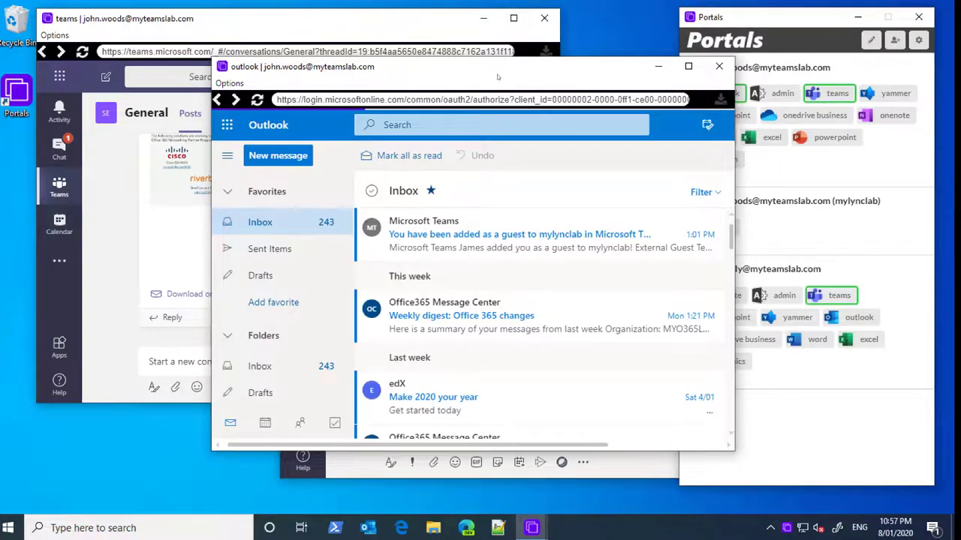
{"action": "left_click_drag", "start_coordinate": [434, 69], "coordinate": [325, 65]}
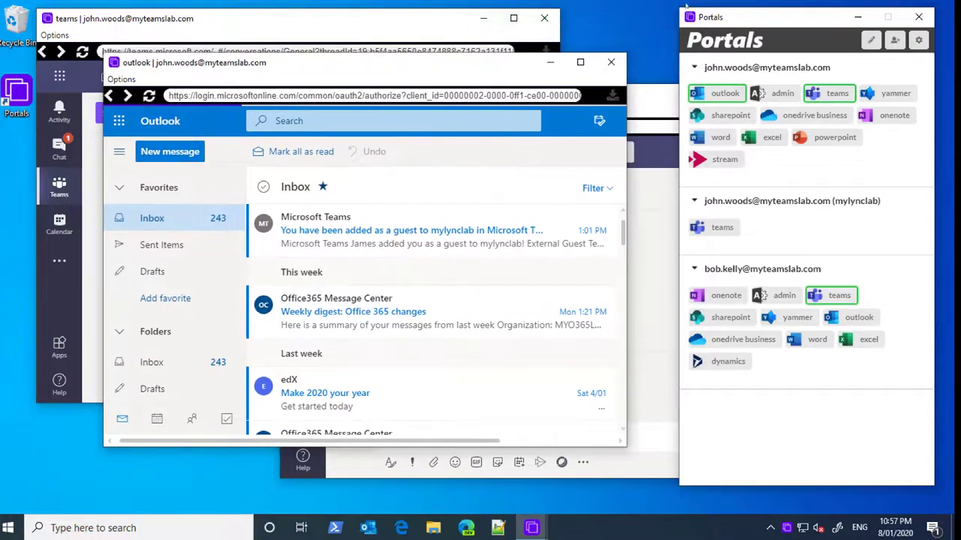
- Launch Teams for the mylynclab guest tenant, reposition the window, and switch to mylynclab (Guest)
{"action": "left_click", "coordinate": [722, 228]}
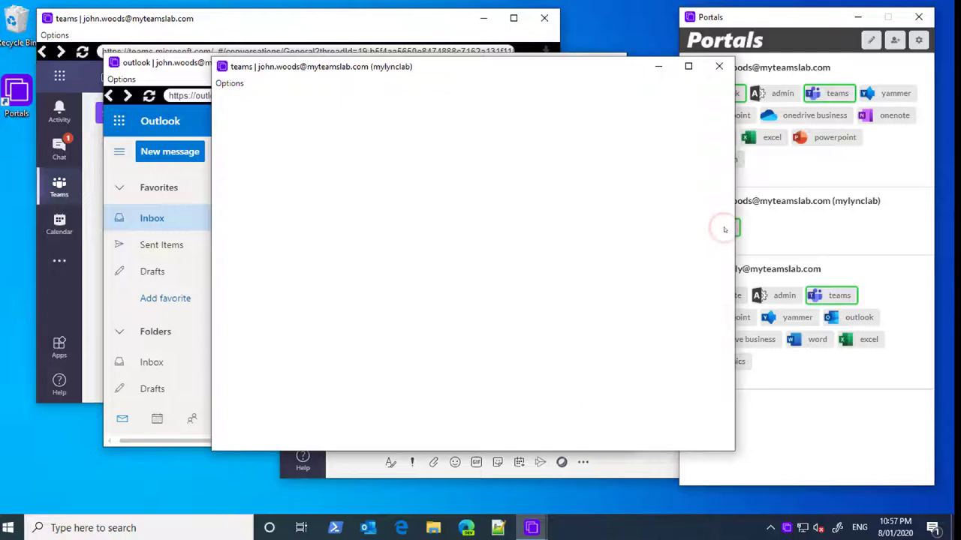
{"action": "left_click_drag", "start_coordinate": [525, 66], "coordinate": [495, 117]}
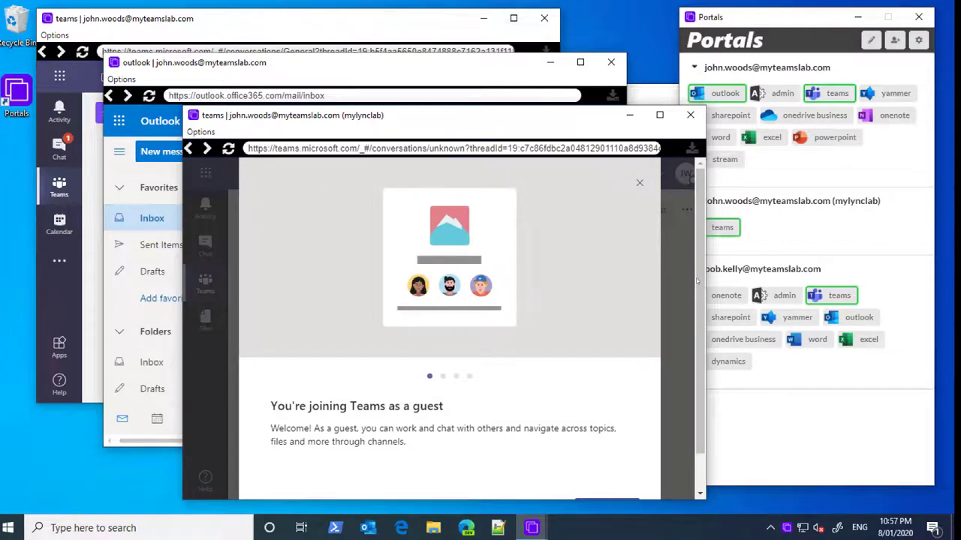
{"action": "left_click", "coordinate": [639, 184]}
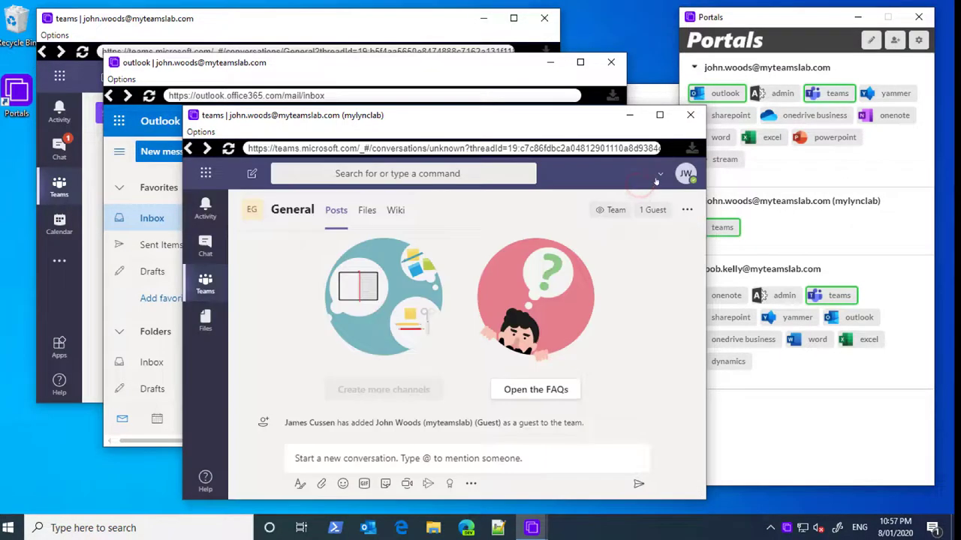
{"action": "left_click", "coordinate": [660, 177]}
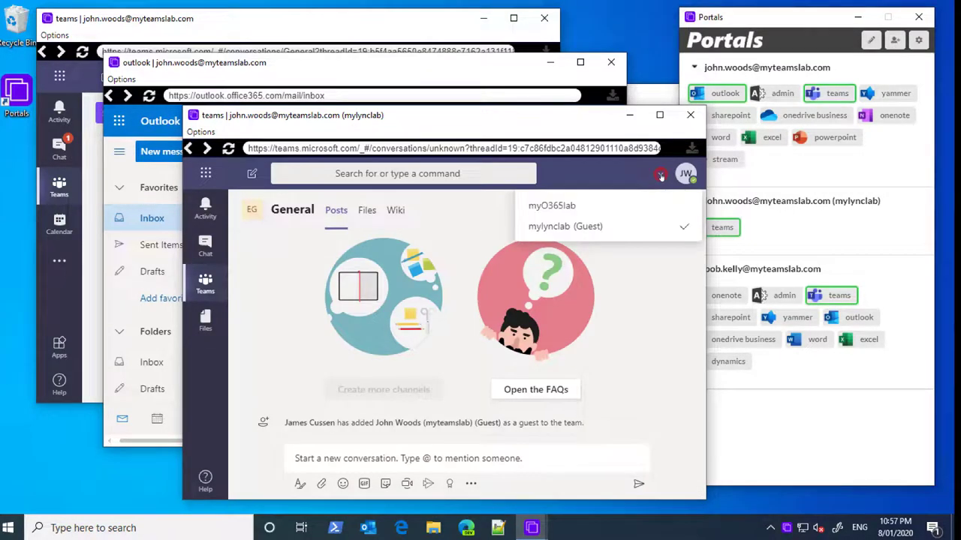
{"action": "left_click", "coordinate": [607, 228]}
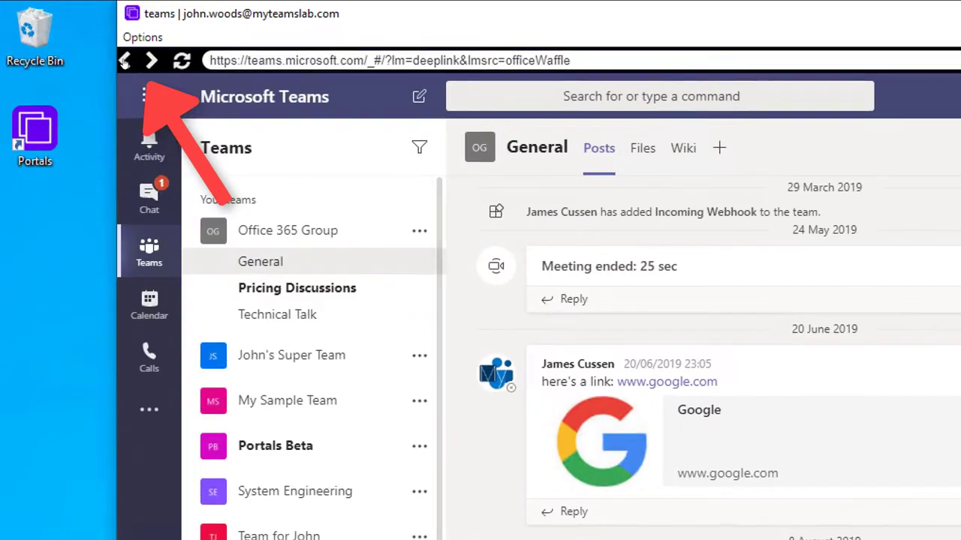
- Review the window's back history, then open IMG_1221.jpg from its downloads list
{"action": "right_click", "coordinate": [125, 60]}
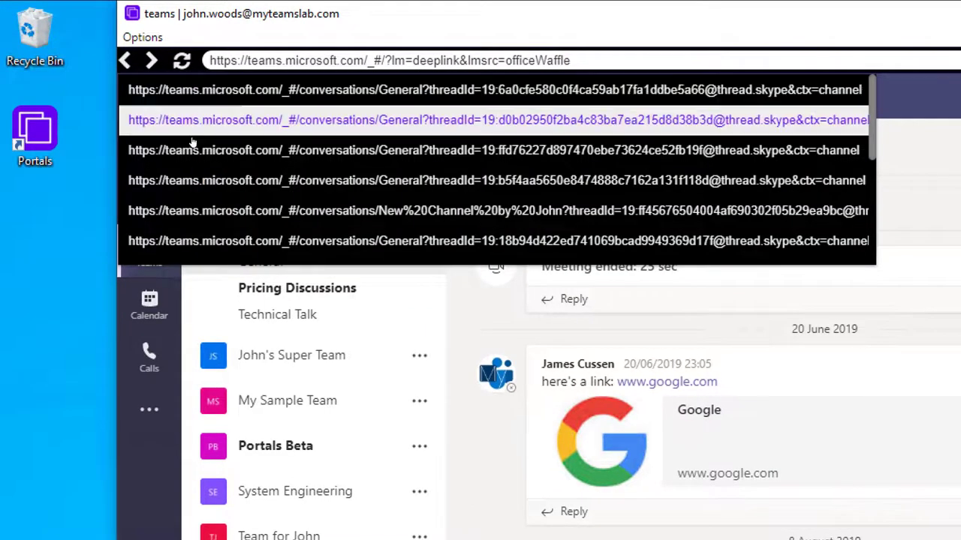
{"action": "key", "text": "Escape"}
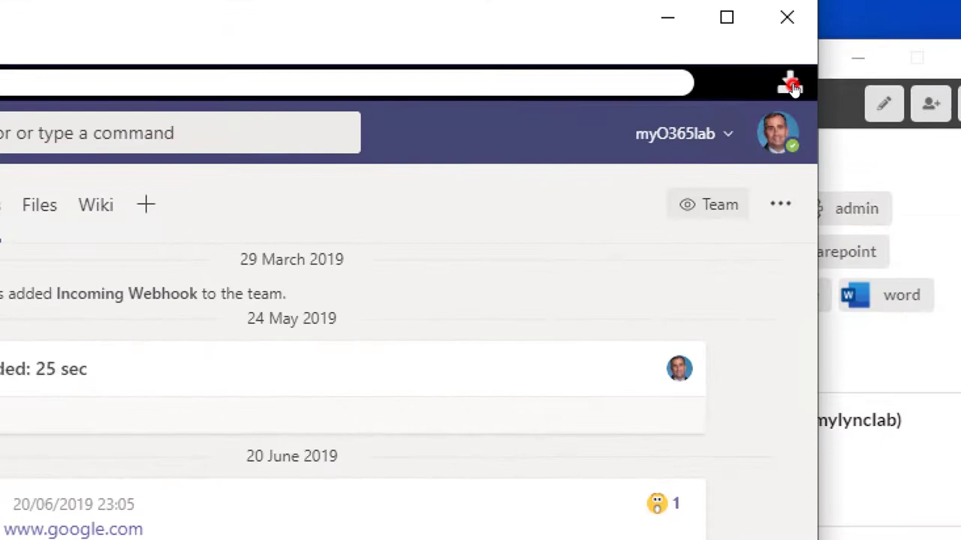
{"action": "left_click", "coordinate": [845, 82]}
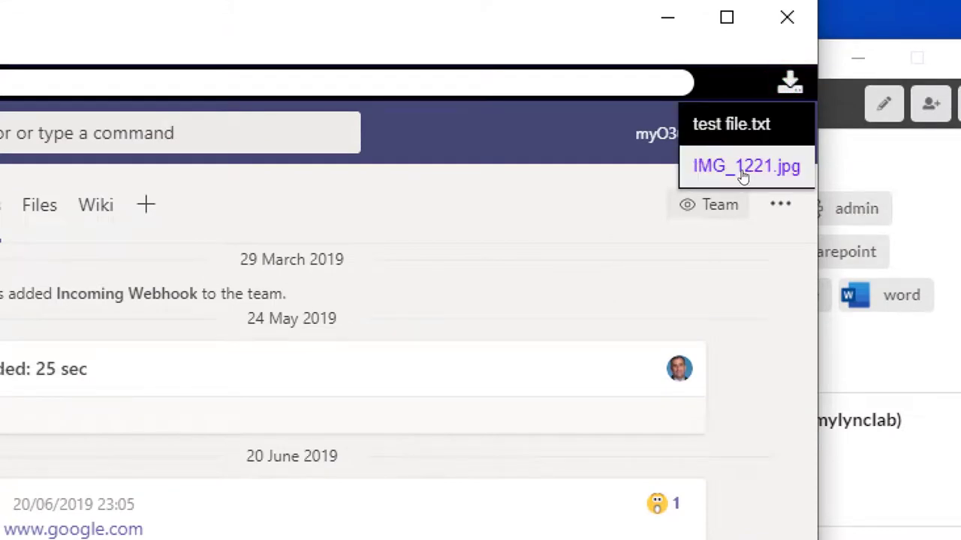
{"action": "left_click", "coordinate": [557, 225]}
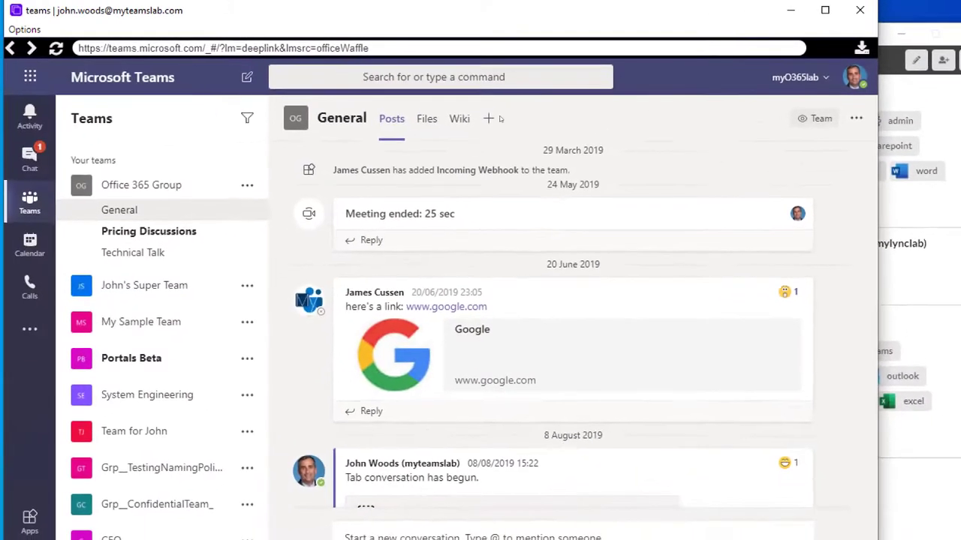
- Find 'google' in the channel page, close the search, and reopen the window options
{"action": "left_click", "coordinate": [24, 29]}
{"action": "left_click", "coordinate": [29, 67]}
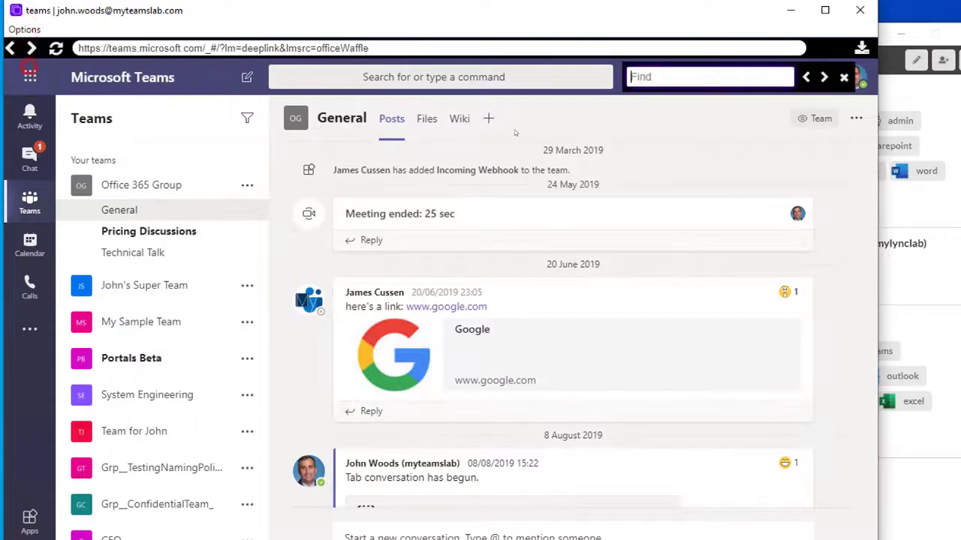
{"action": "left_click", "coordinate": [666, 76]}
{"action": "type", "text": "google"}
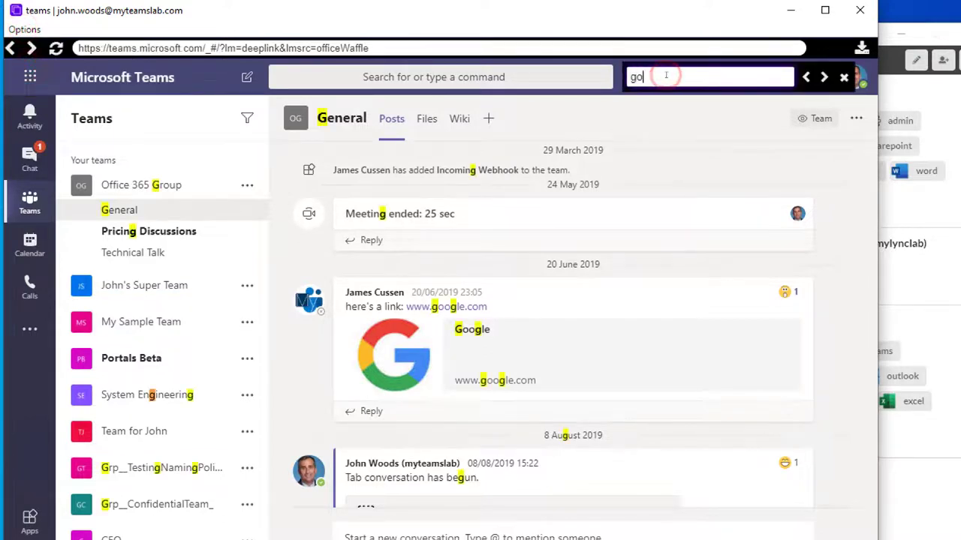
{"action": "left_click", "coordinate": [844, 76]}
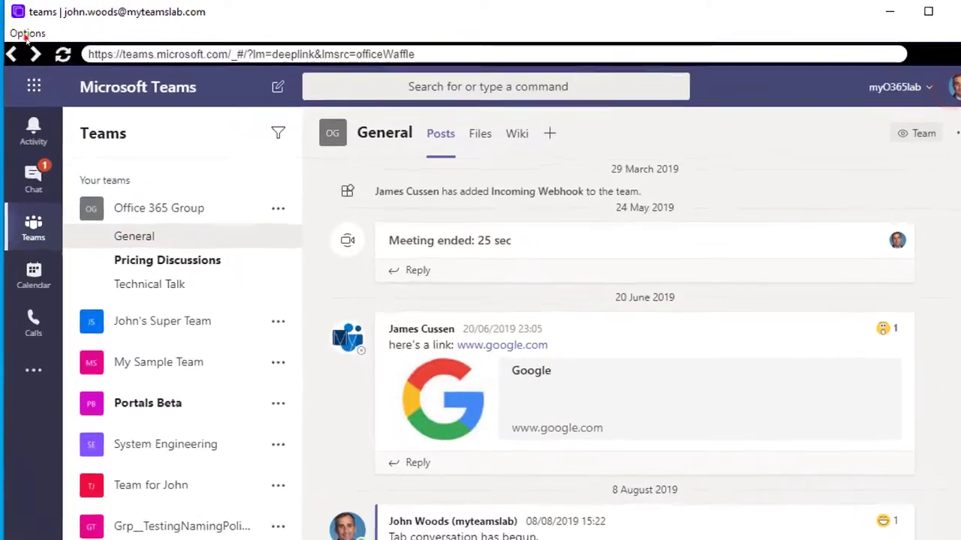
{"action": "left_click", "coordinate": [27, 33]}
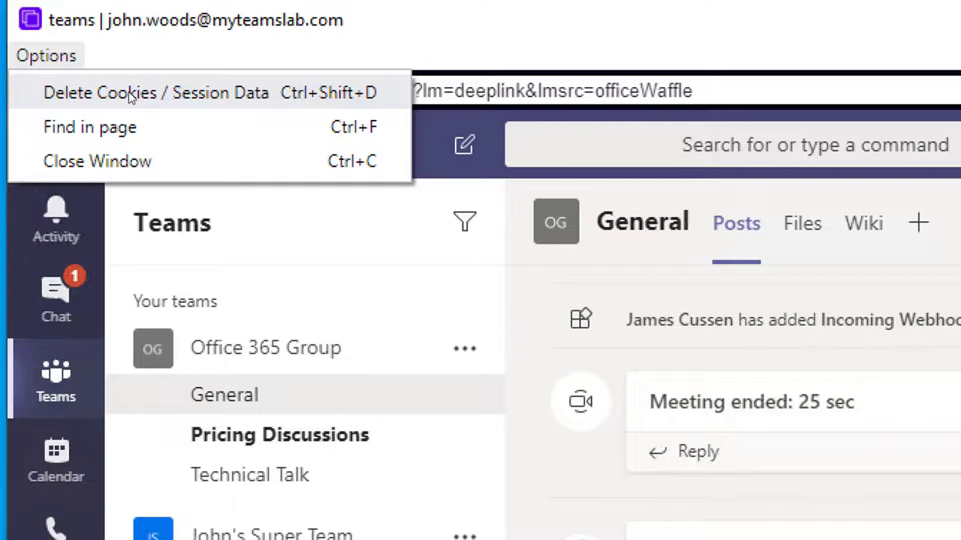
- Close the options menu unused and view the google.com link's context menu before dismissing it
{"action": "left_click", "coordinate": [563, 50]}
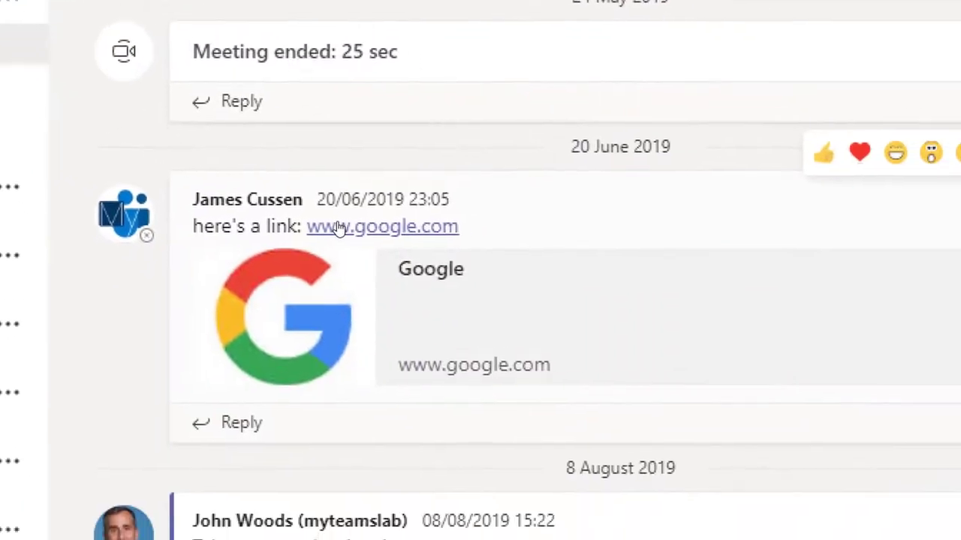
{"action": "right_click", "coordinate": [338, 228]}
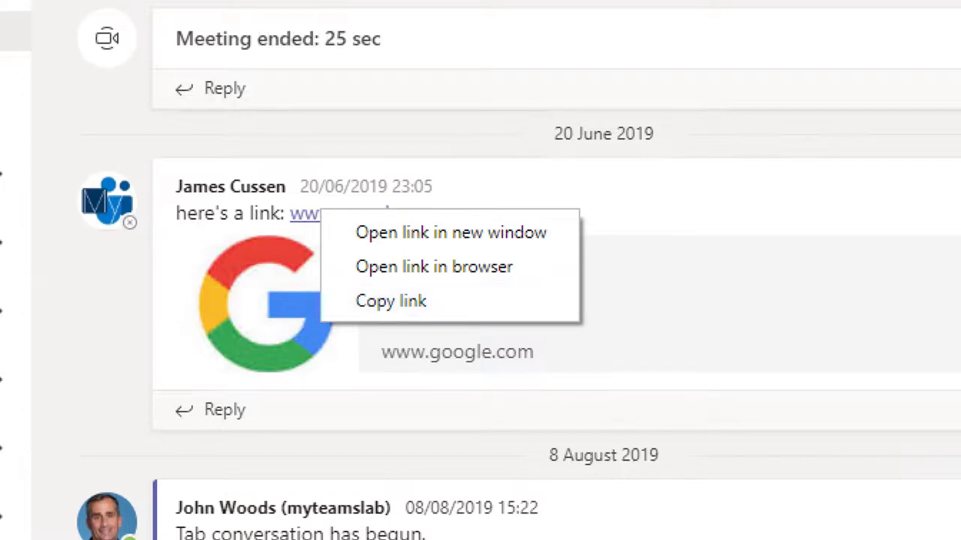
{"action": "key", "text": "Escape"}
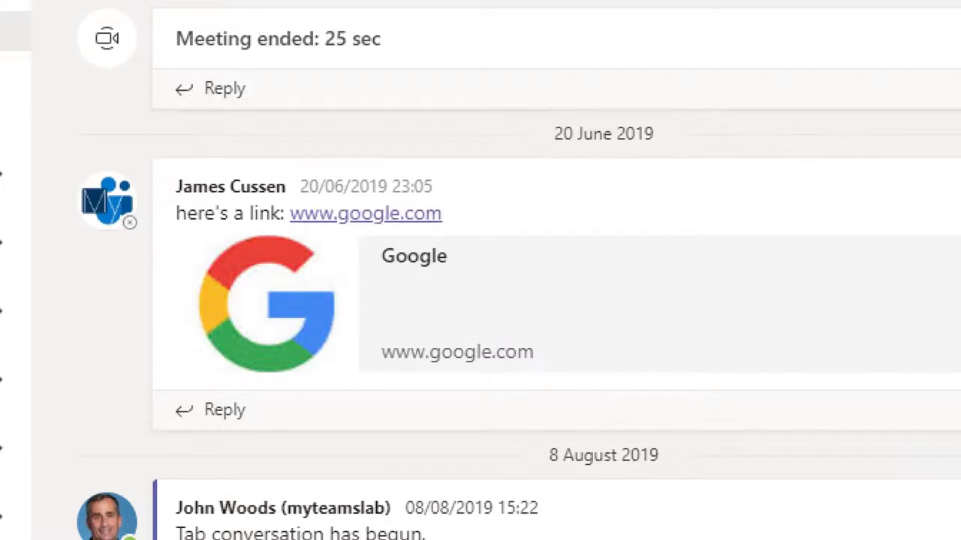